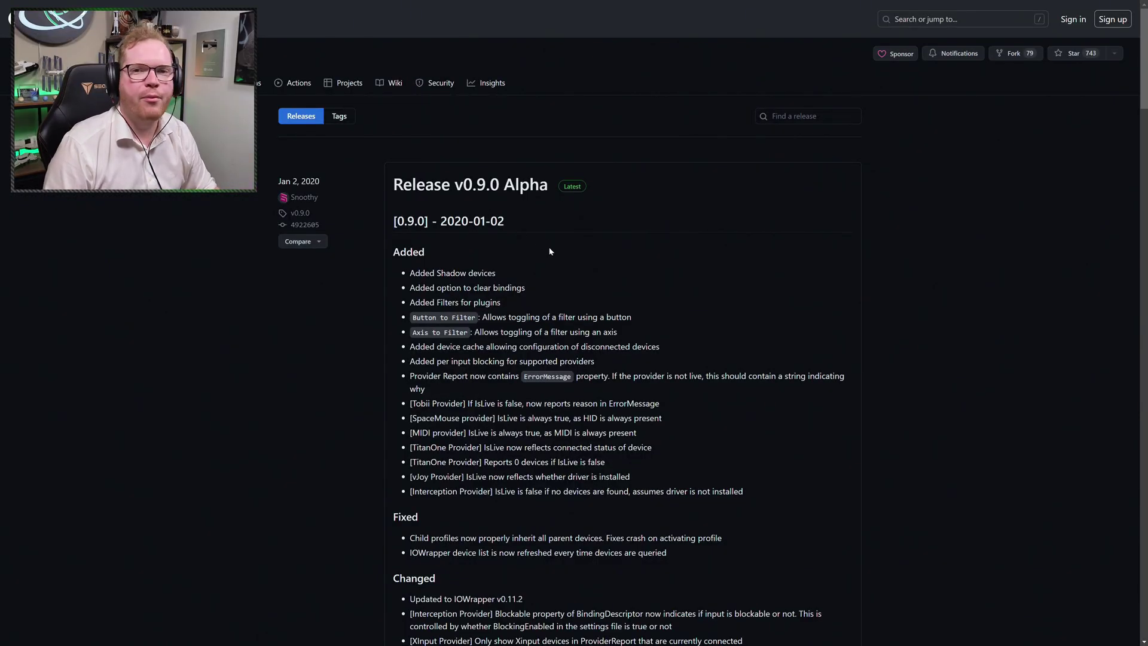
{"action": "scroll", "coordinate": [538, 257], "scroll_direction": "down", "scroll_amount": 7}
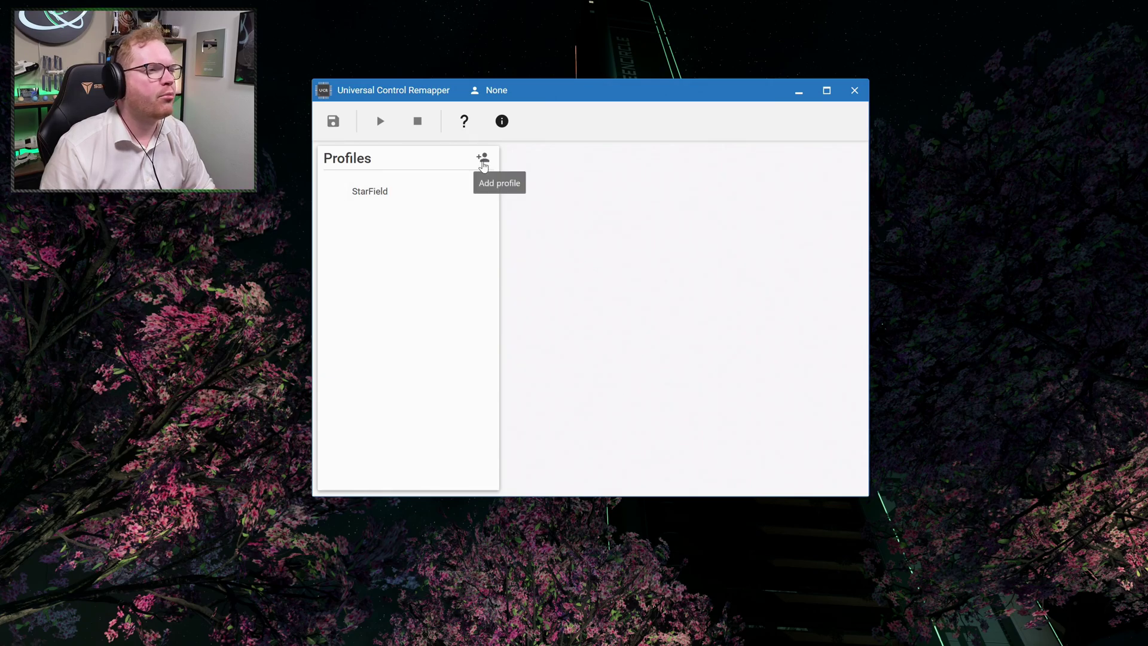
- Start a new profile and name it YouTube Demo
{"action": "left_click", "coordinate": [483, 160]}
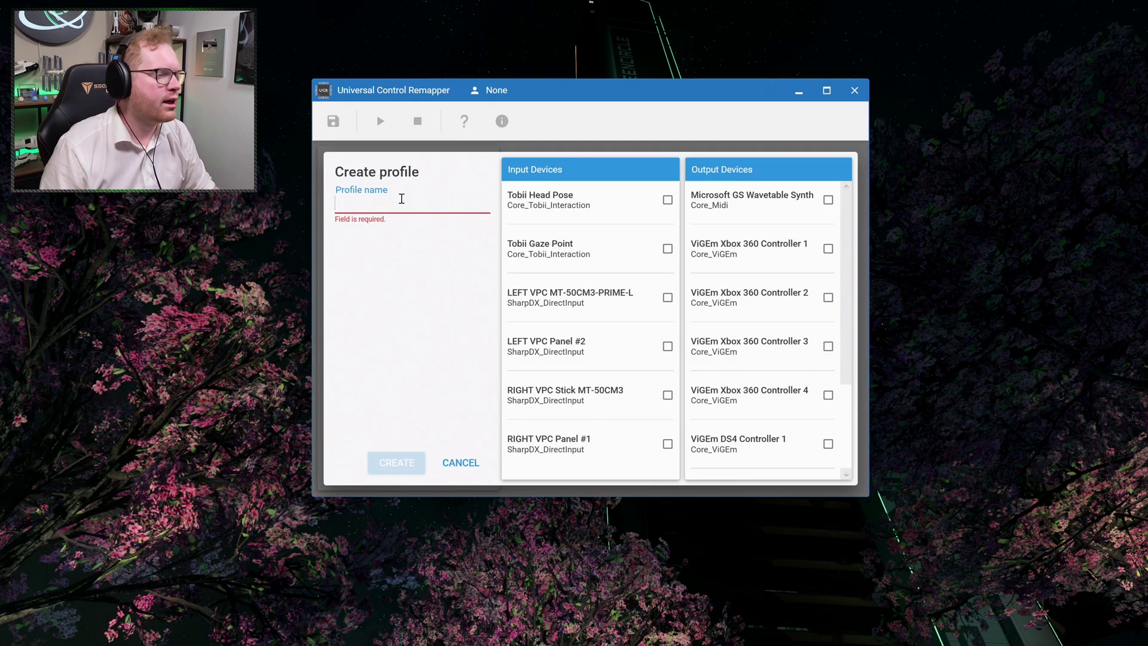
{"action": "type", "text": "yOUtUBE "}
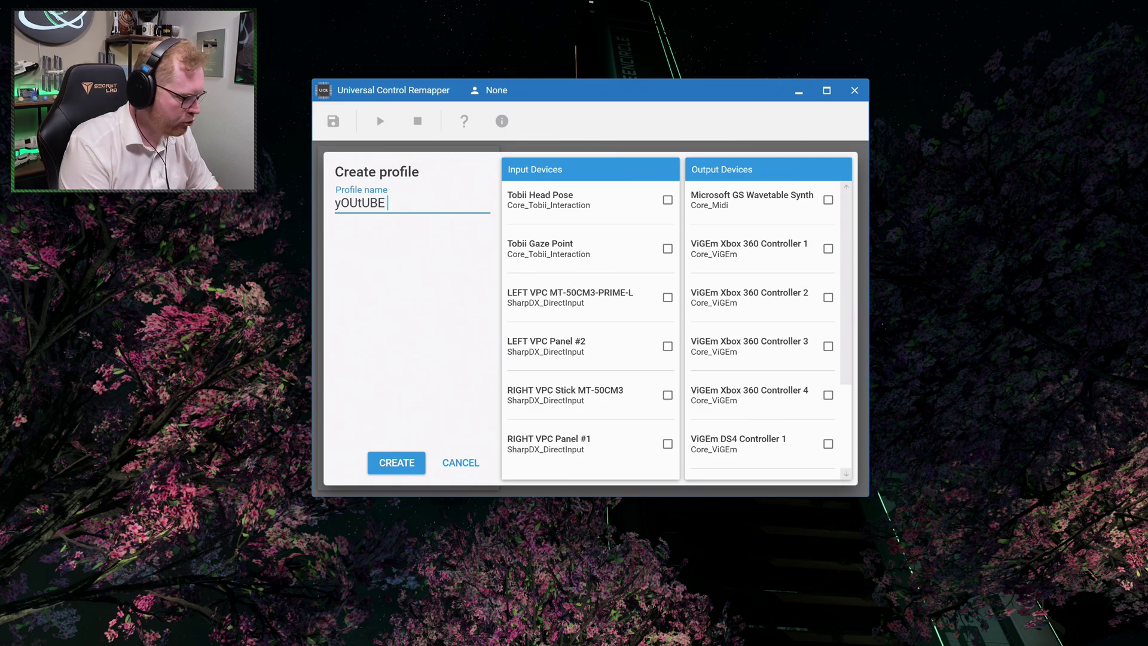
{"action": "type", "text": "dEMO"}
{"action": "key", "text": "ctrl+a"}
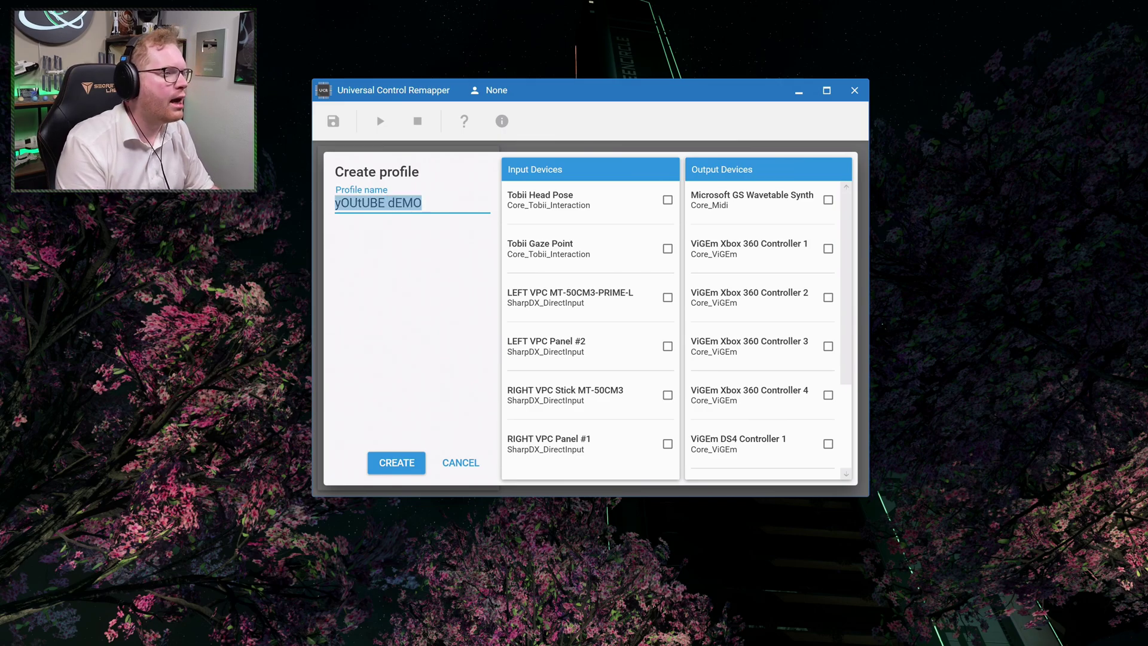
{"action": "type", "text": "YouTube Demo"}
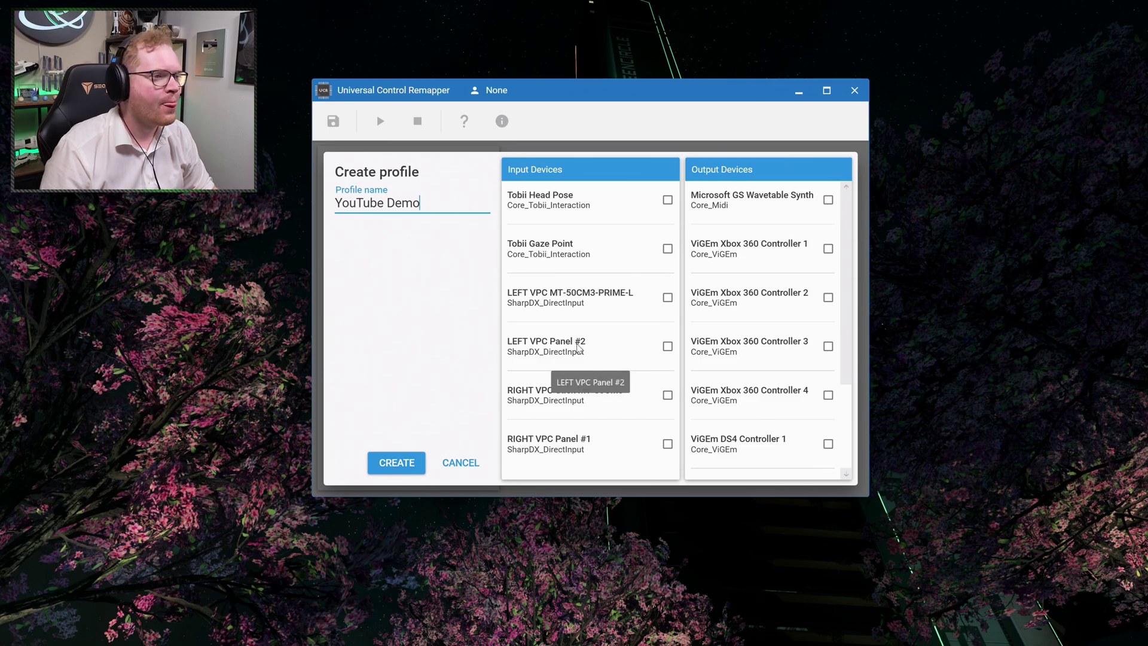
- Create the profile with LEFT VPC MT-50CM3-PRIME-L and RIGHT VPC Stick MT-50CM3 as inputs and ViGEm Xbox 360 Controller 1 as output
{"action": "left_click", "coordinate": [667, 297]}
{"action": "left_click", "coordinate": [667, 394]}
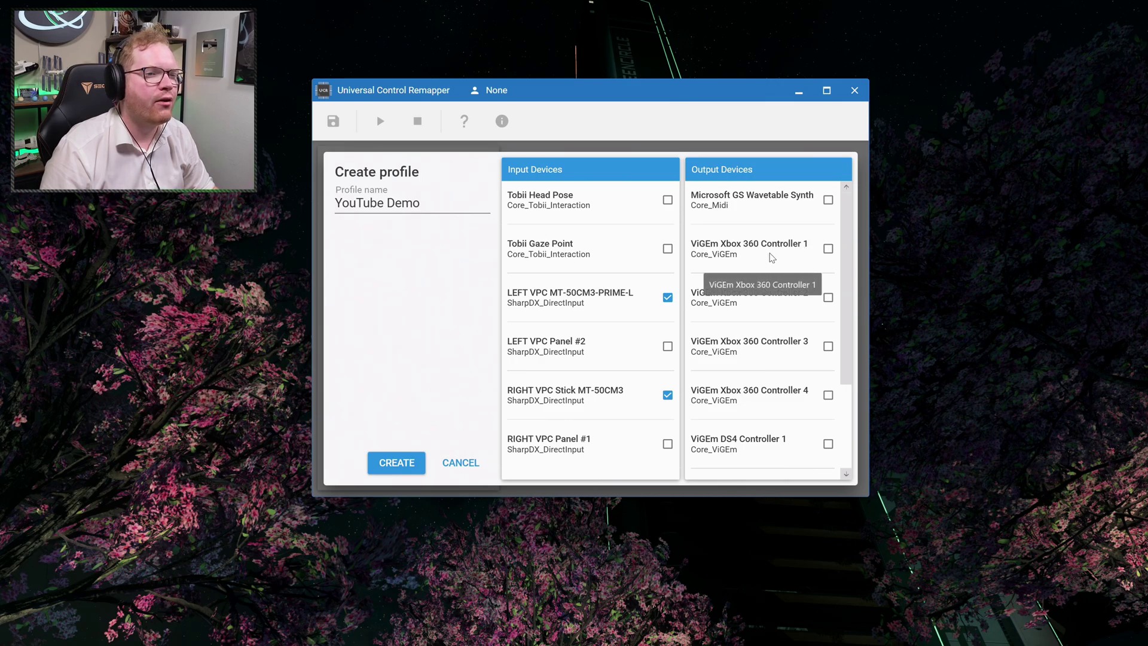
{"action": "left_click", "coordinate": [826, 249]}
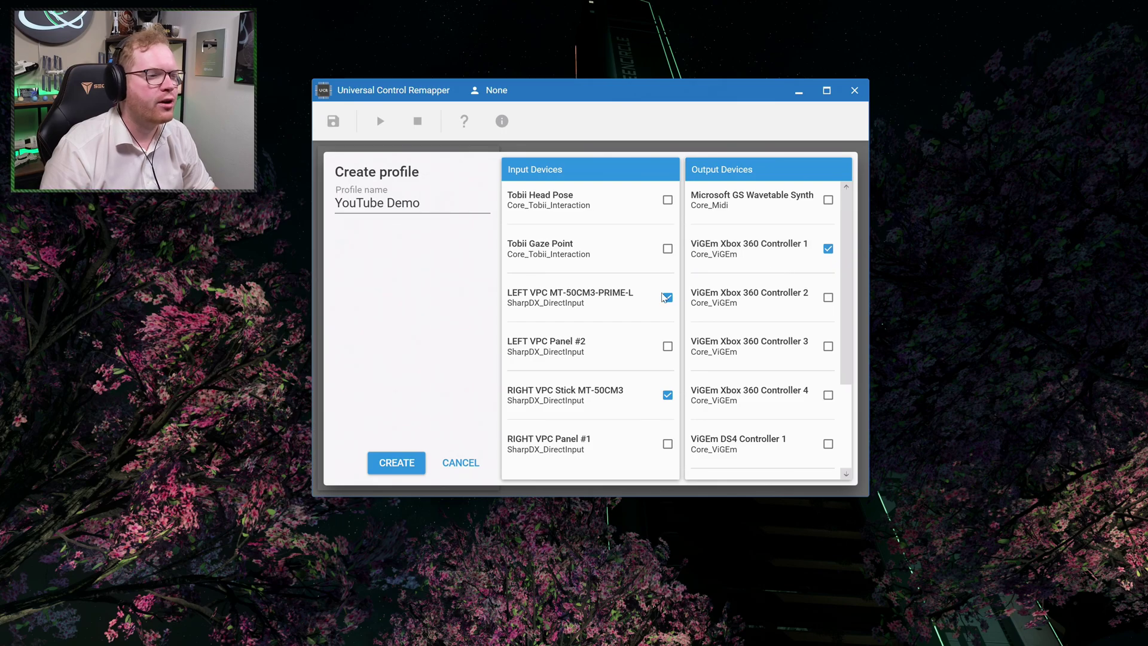
{"action": "left_click", "coordinate": [396, 463]}
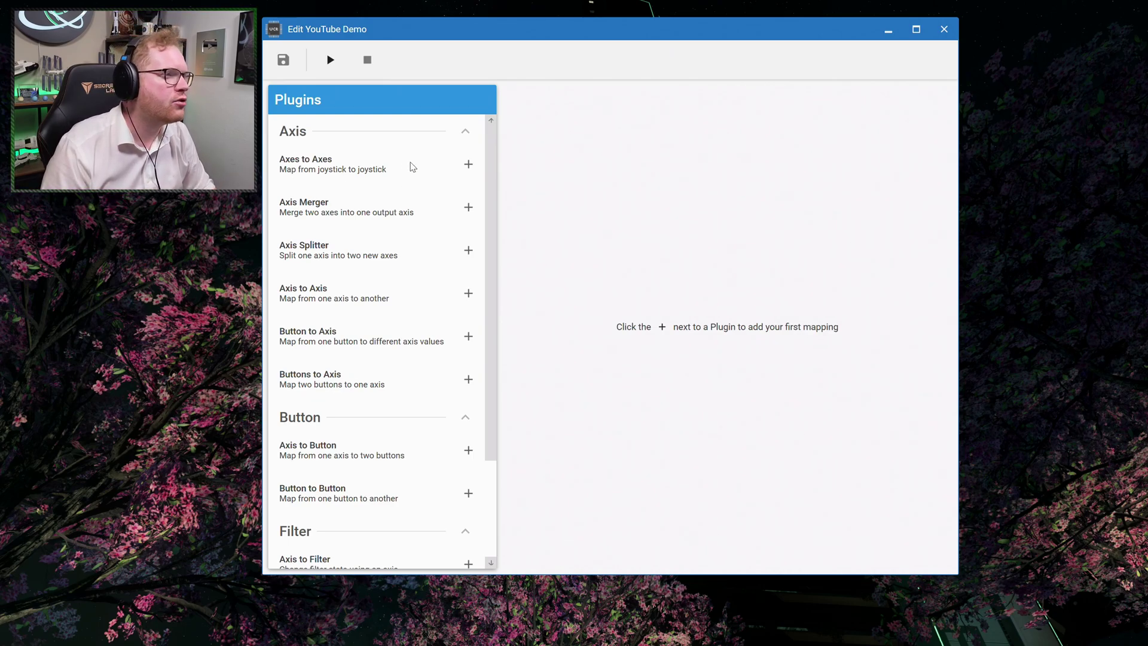
- Add an Axes to Axes mapping named Right Stick to the profile
{"action": "left_click", "coordinate": [469, 165]}
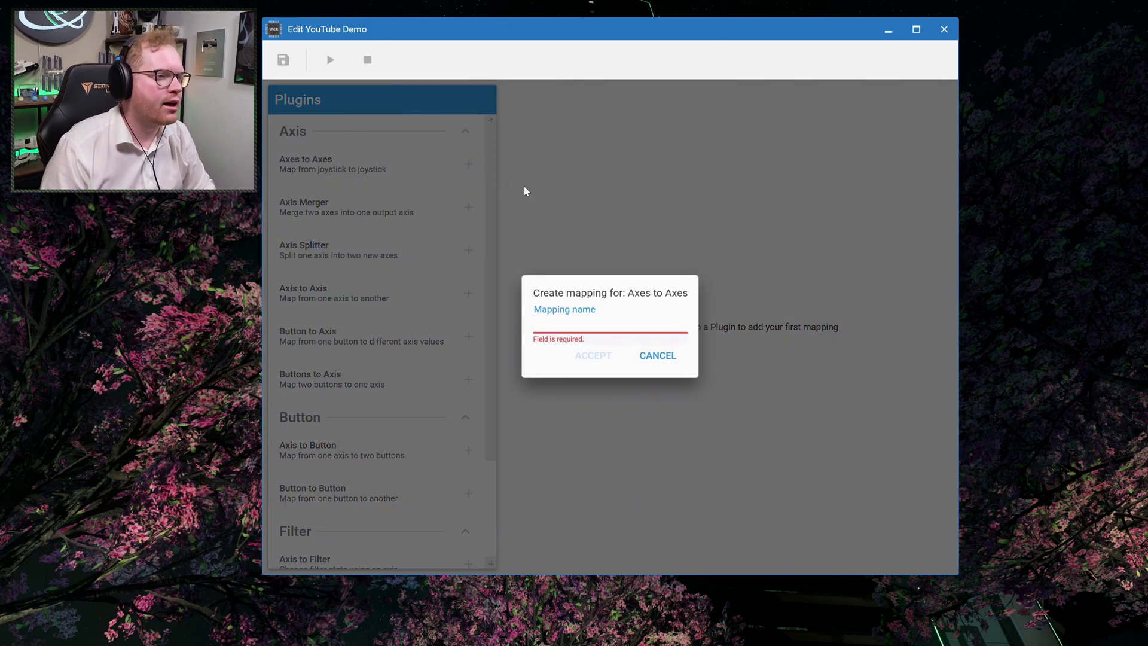
{"action": "type", "text": "Right"}
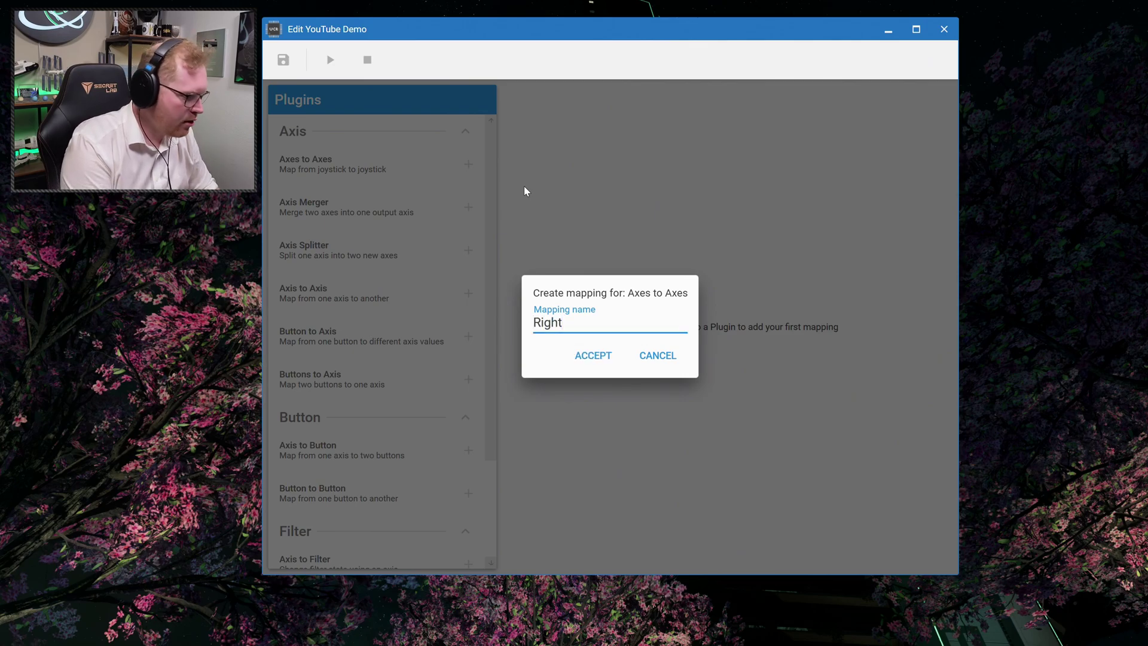
{"action": "type", "text": " Stick"}
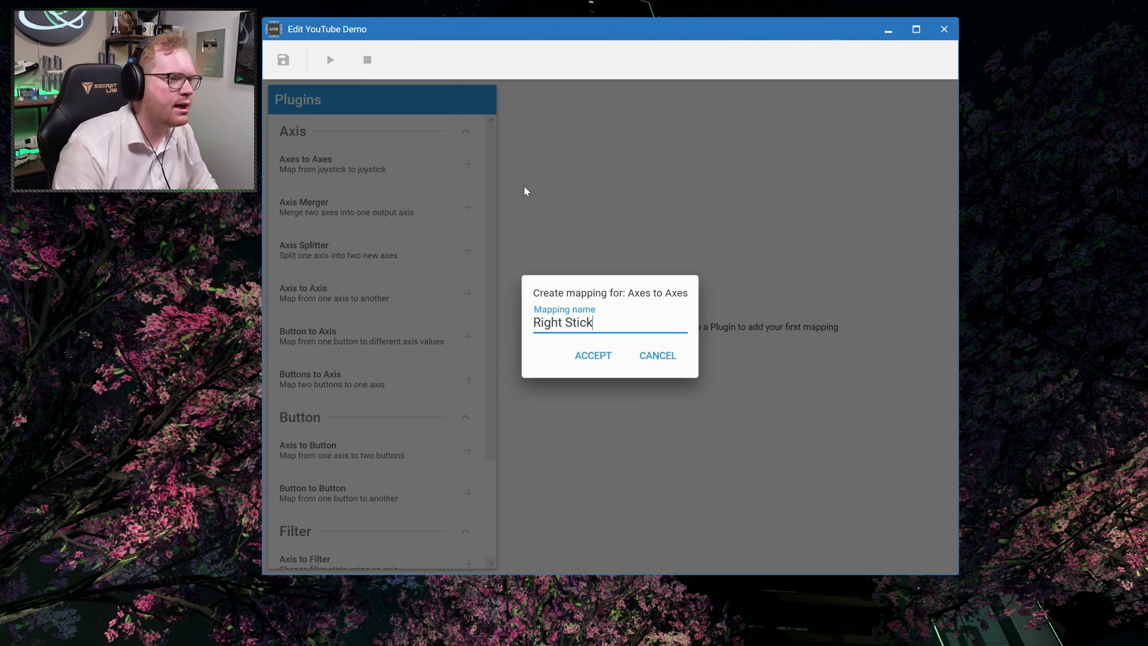
{"action": "left_click", "coordinate": [591, 355]}
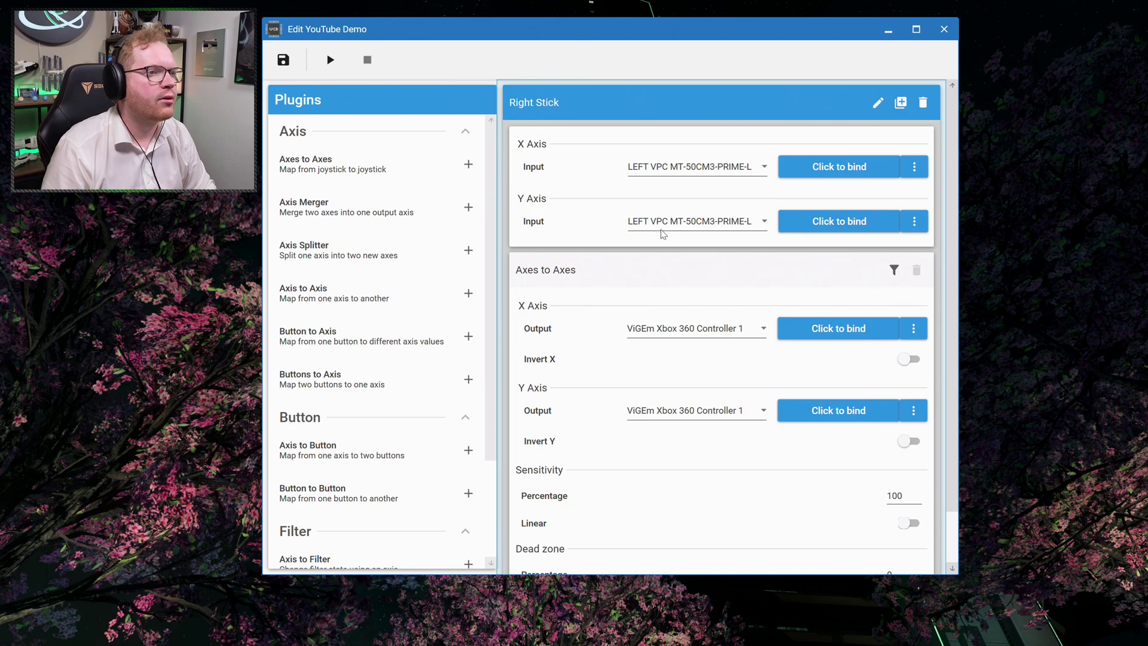
- Set the input device of both the X Axis and Y Axis to RIGHT VPC Stick MT-50CM3
{"action": "left_click", "coordinate": [723, 170]}
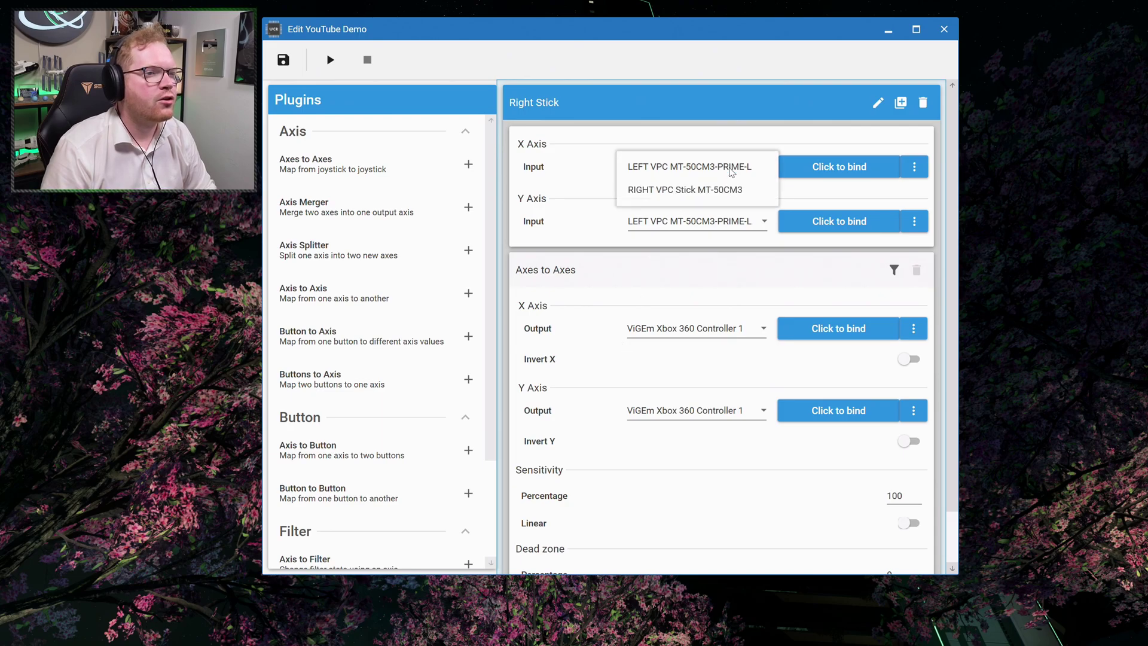
{"action": "left_click", "coordinate": [708, 199]}
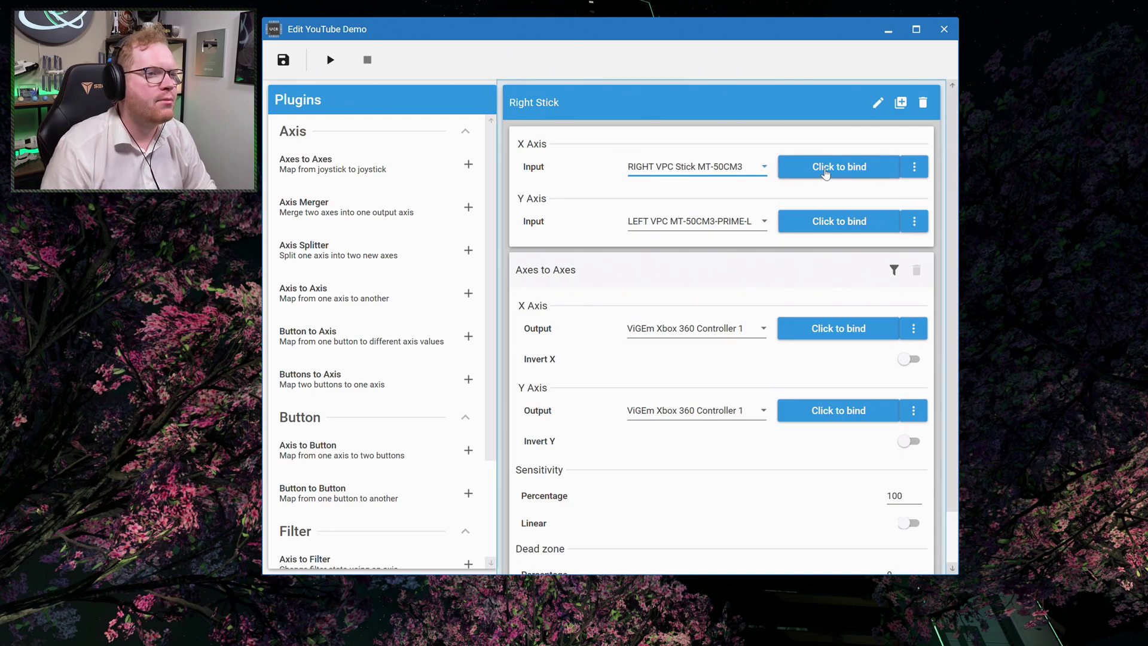
{"action": "left_click", "coordinate": [679, 226]}
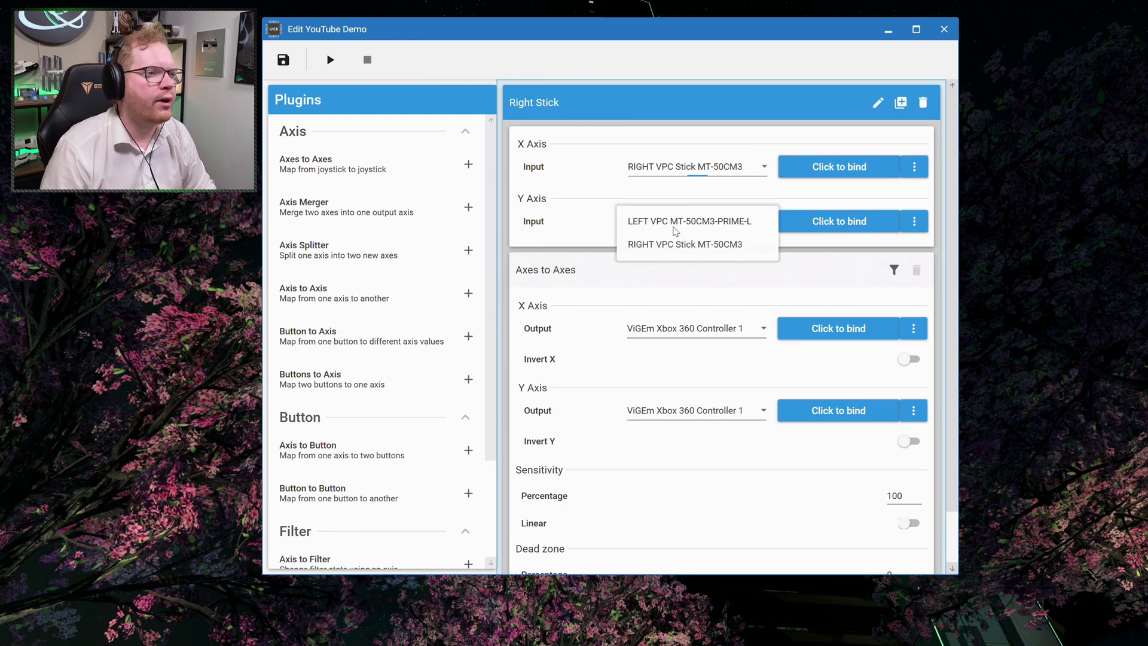
{"action": "left_click", "coordinate": [660, 245]}
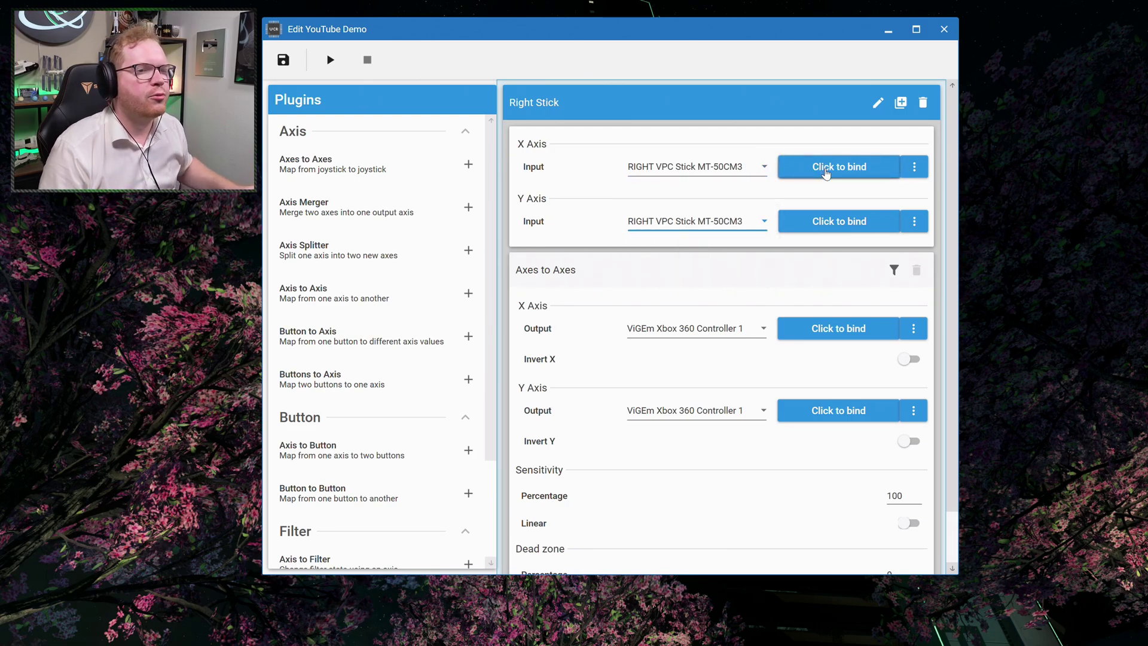
- Bind the Right Stick mapping's X Axis input to the joystick's X axis and its Y Axis input to Y
{"action": "left_click", "coordinate": [826, 173]}
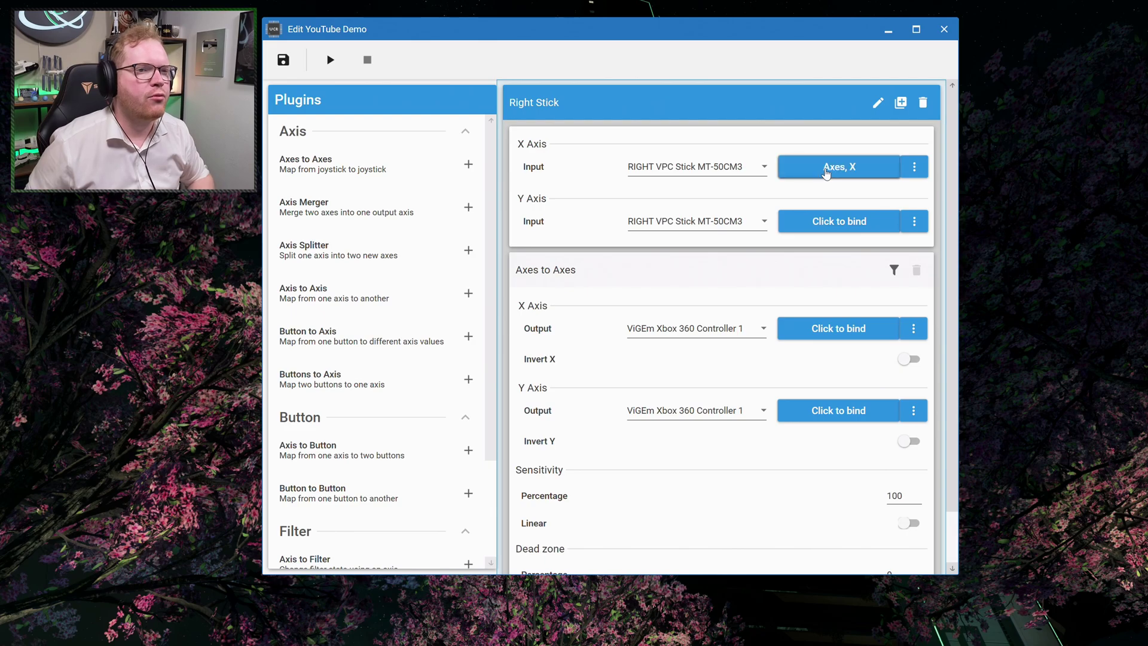
{"action": "left_click", "coordinate": [913, 168]}
{"action": "mouse_move", "coordinate": [947, 199]}
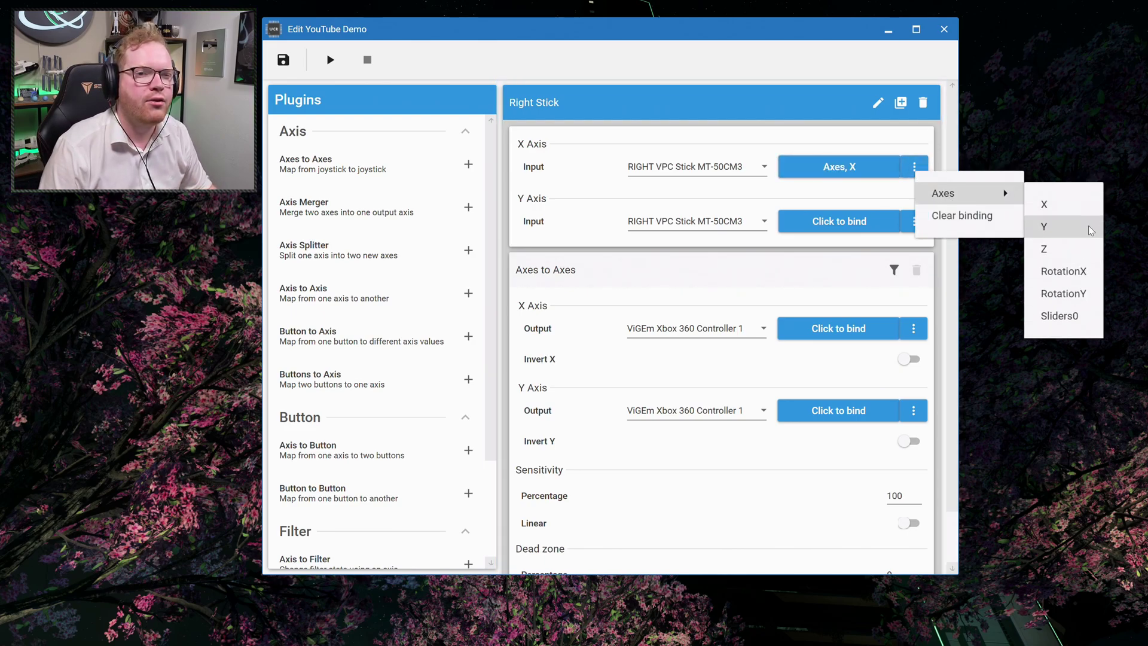
{"action": "left_click", "coordinate": [710, 193]}
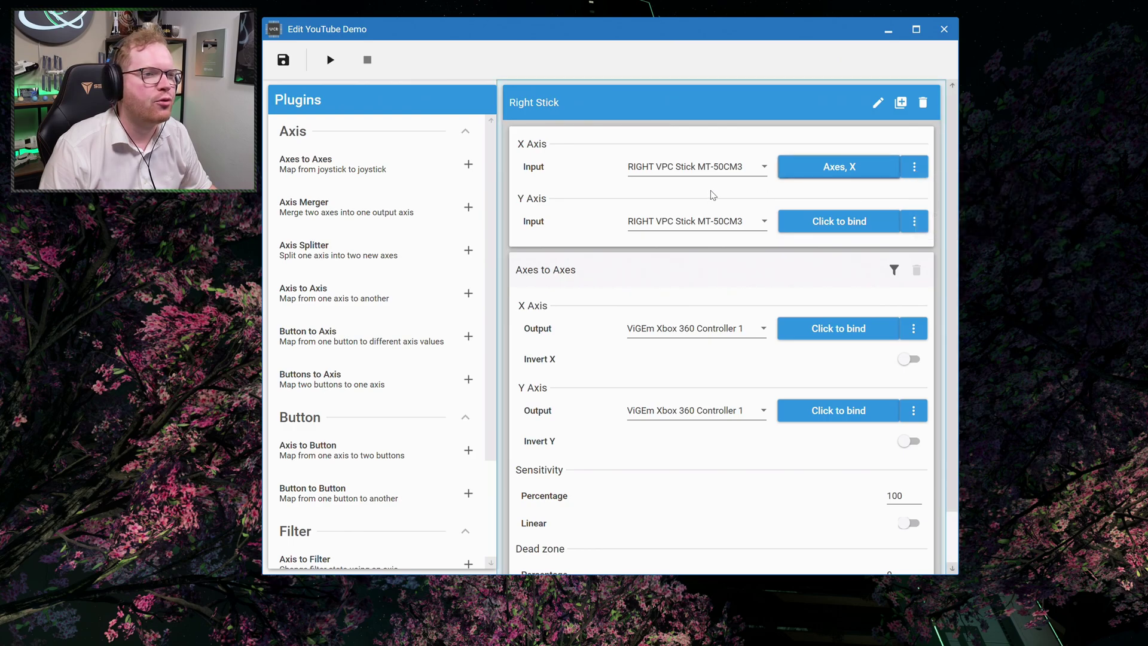
{"action": "left_click", "coordinate": [827, 223]}
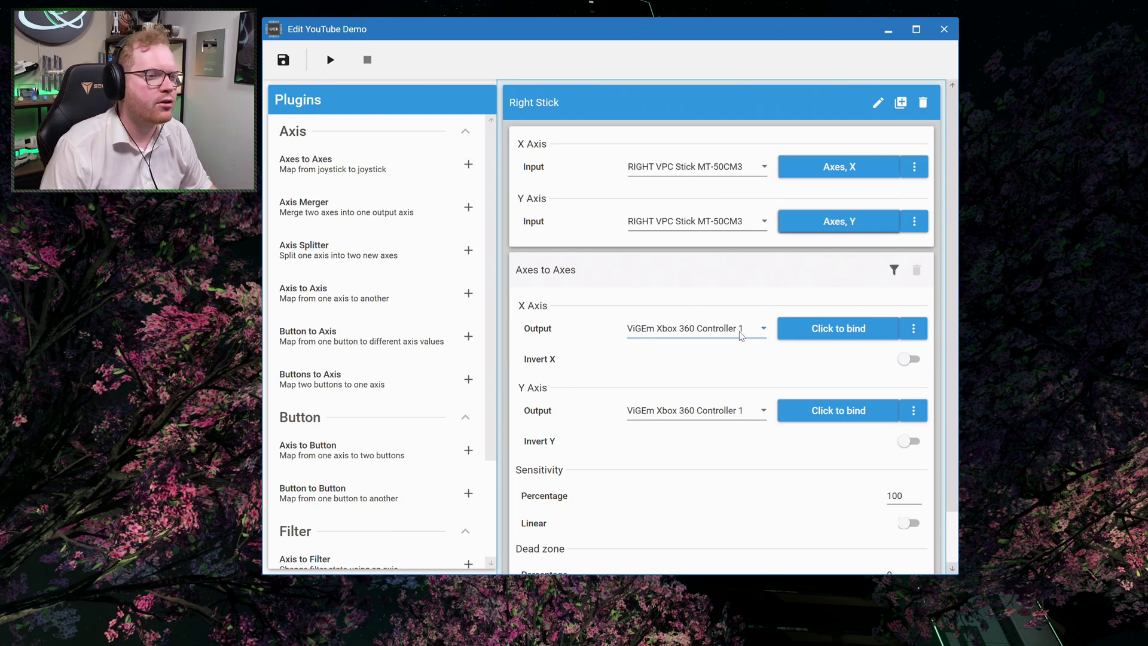
- Bind the Right Stick mapping's X Axis output to RX and its Y Axis output to RY
{"action": "right_click", "coordinate": [884, 331]}
{"action": "mouse_move", "coordinate": [915, 350]}
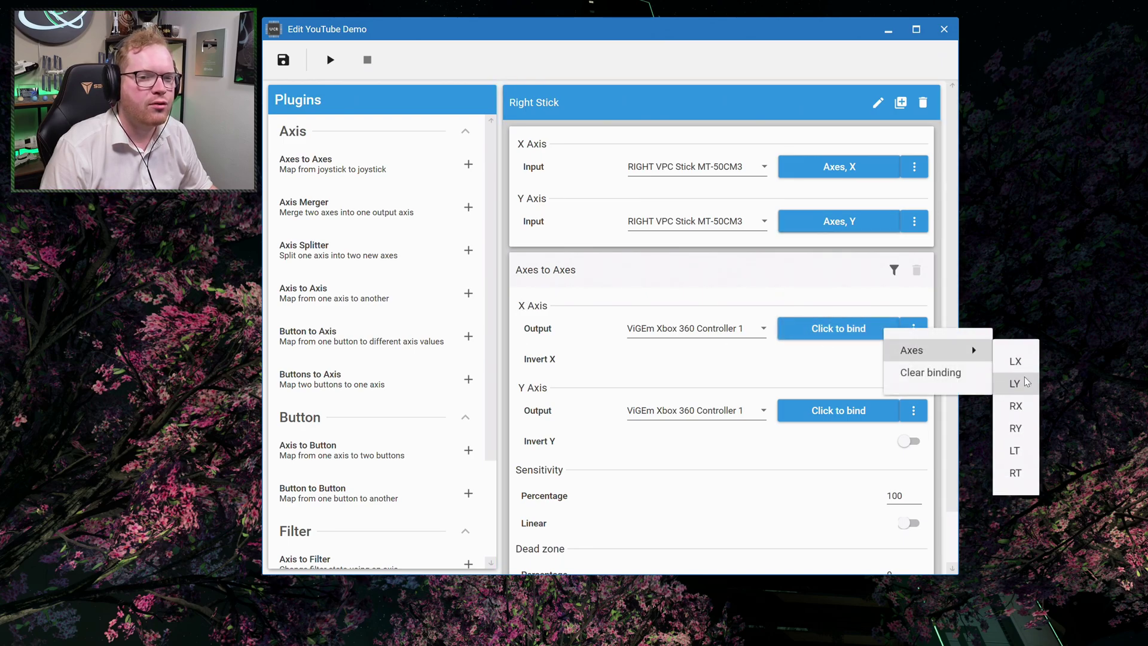
{"action": "left_click", "coordinate": [1020, 406]}
{"action": "right_click", "coordinate": [798, 409]}
{"action": "mouse_move", "coordinate": [851, 439]}
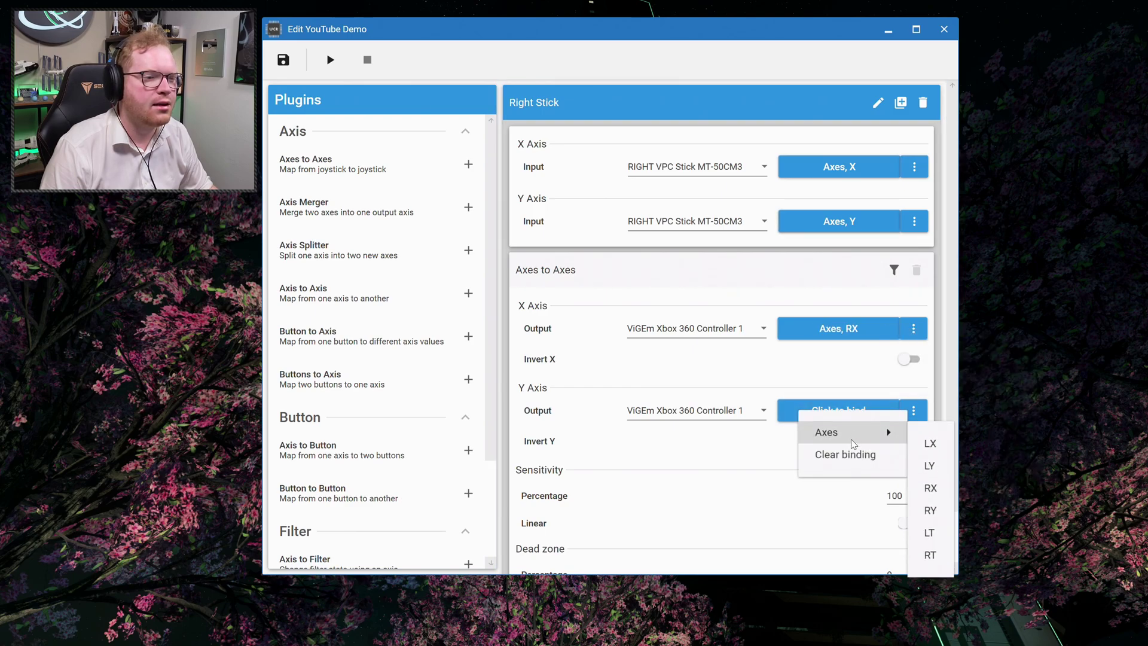
{"action": "left_click", "coordinate": [930, 510]}
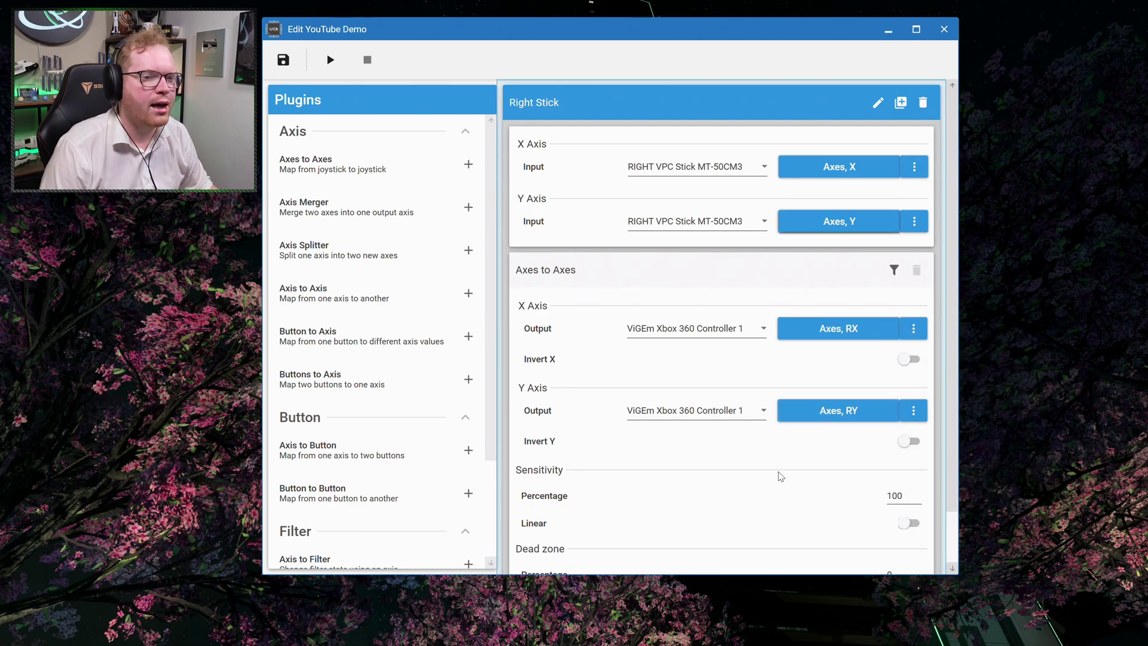
- Try the Invert Y and Invert X options of the Right Stick mapping, switching each back off
{"action": "scroll", "coordinate": [779, 468], "scroll_direction": "down", "scroll_amount": 2}
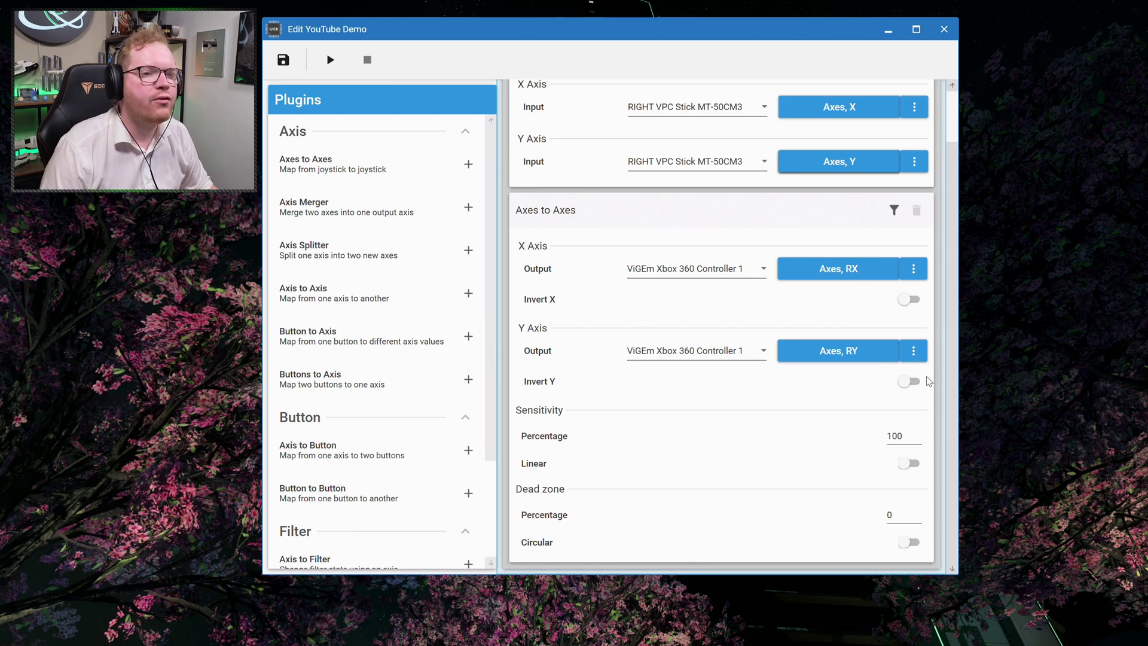
{"action": "left_click", "coordinate": [912, 384]}
{"action": "left_click", "coordinate": [912, 384]}
{"action": "left_click", "coordinate": [909, 303]}
{"action": "left_click", "coordinate": [908, 302]}
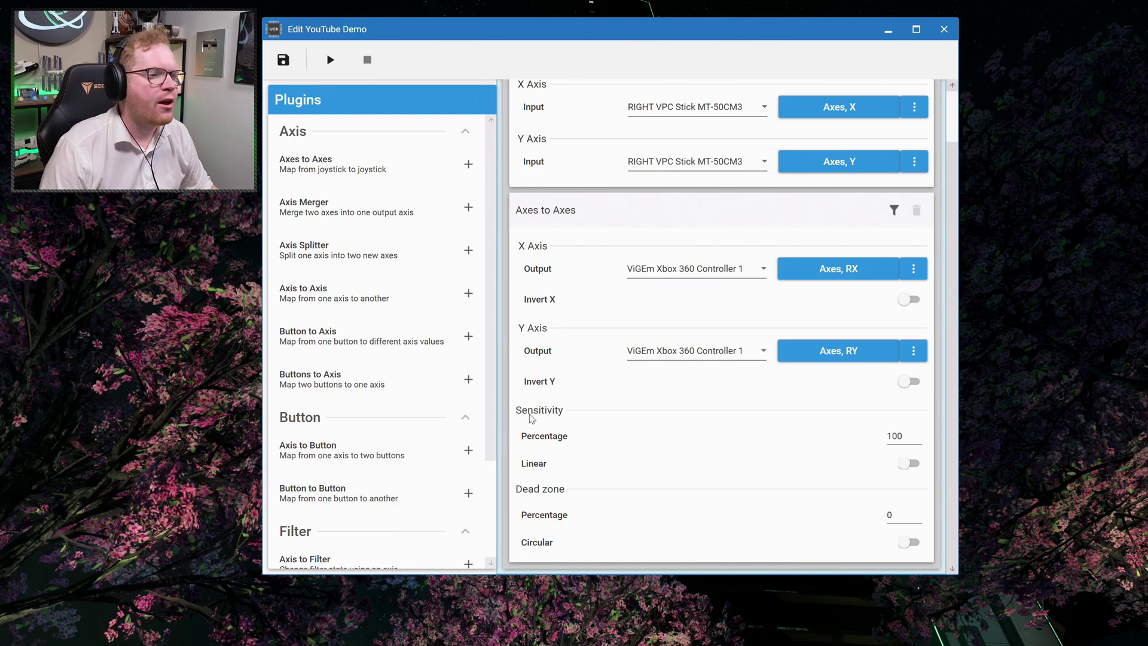
{"action": "scroll", "coordinate": [717, 287], "scroll_direction": "up", "scroll_amount": 2}
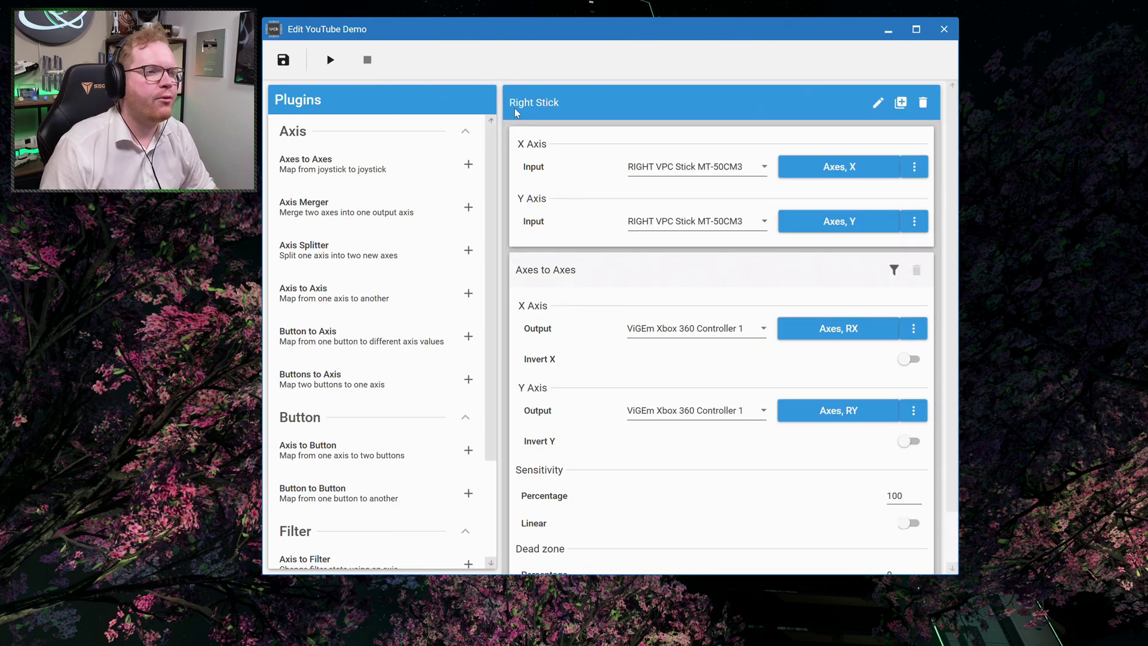
{"action": "scroll", "coordinate": [743, 386], "scroll_direction": "down", "scroll_amount": 2}
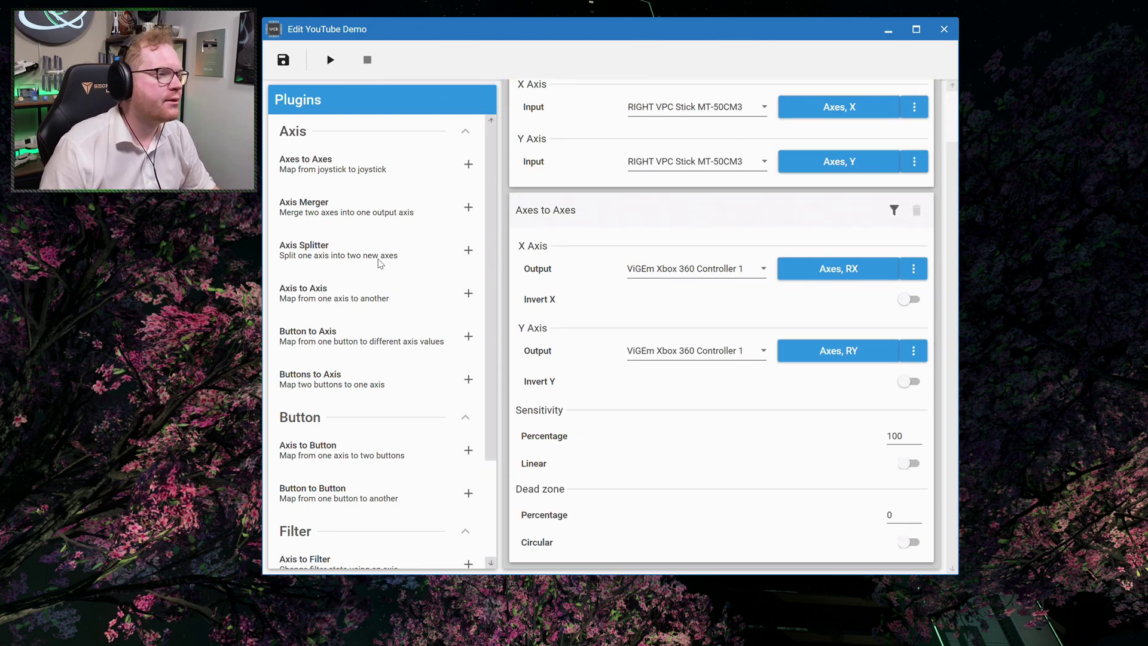
- Add a Button to Axis mapping named Right Trigger to the profile
{"action": "scroll", "coordinate": [379, 263], "scroll_direction": "down", "scroll_amount": 1}
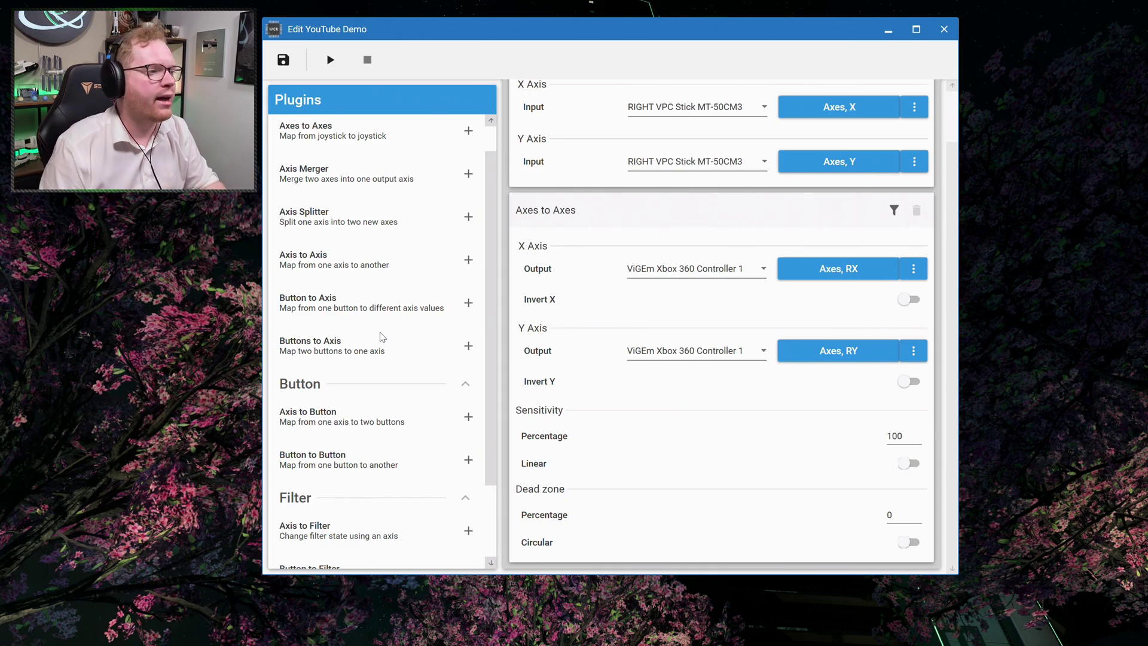
{"action": "scroll", "coordinate": [358, 383], "scroll_direction": "down", "scroll_amount": 1}
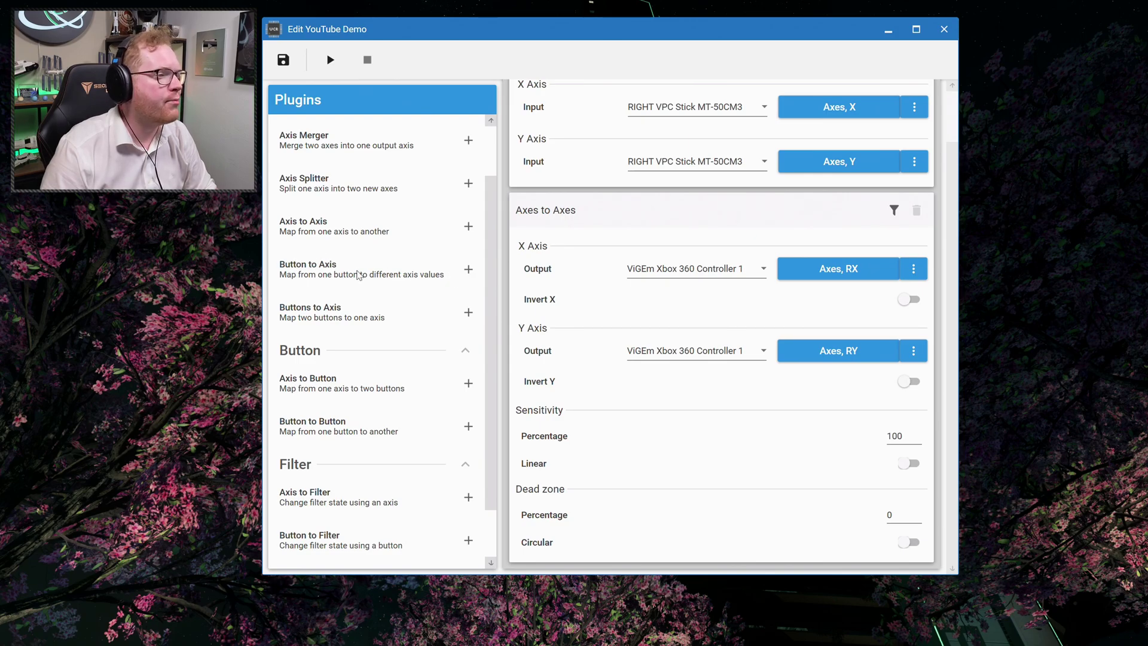
{"action": "left_click", "coordinate": [469, 270]}
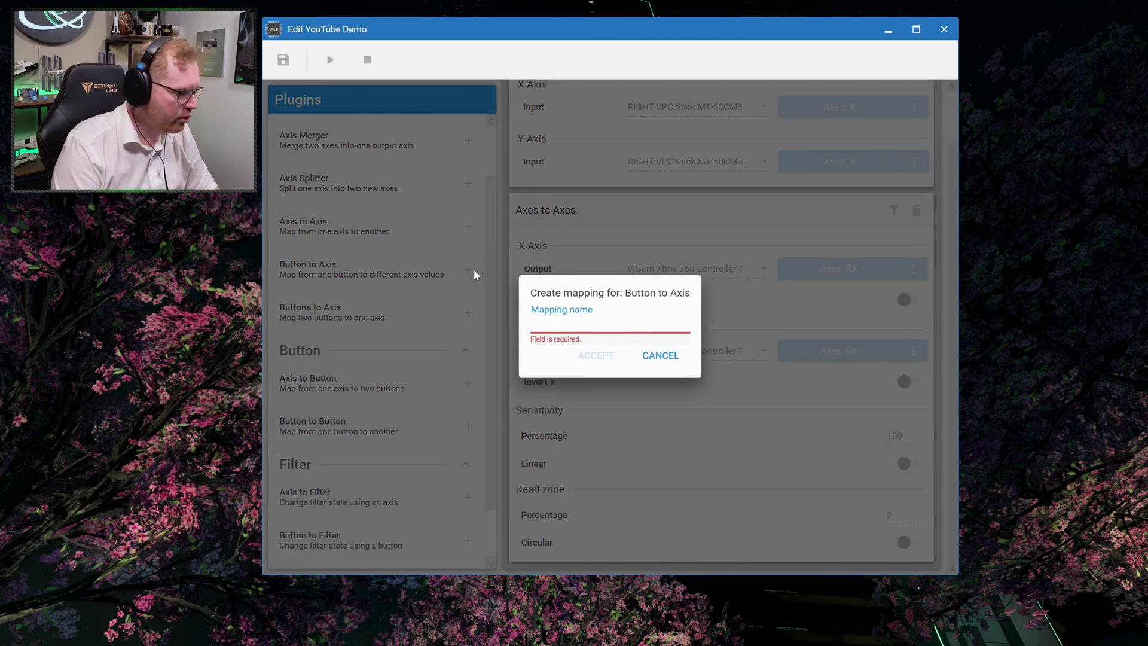
{"action": "type", "text": "Right Tr"}
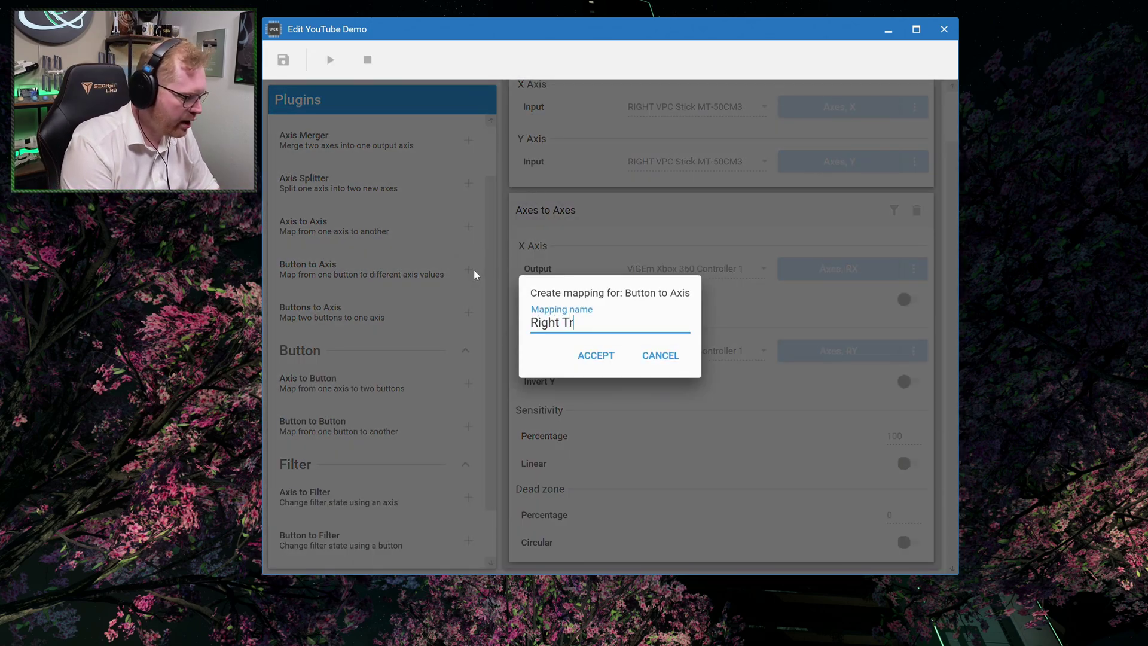
{"action": "type", "text": "igger"}
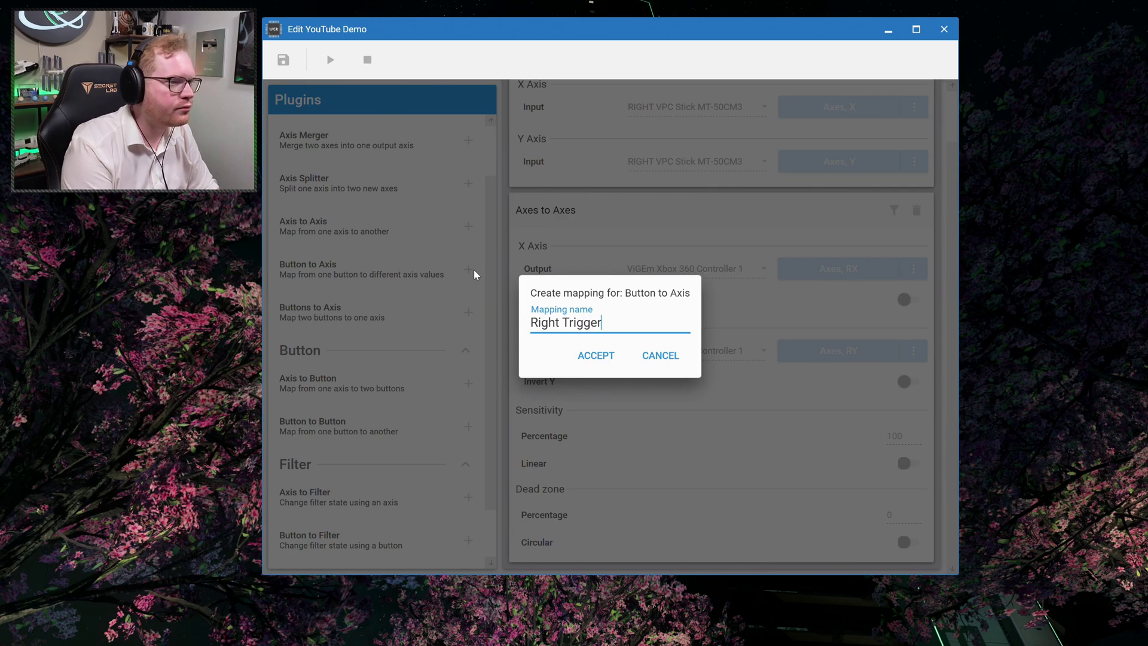
{"action": "key", "text": "Return"}
- Bind the Right Trigger mapping's input to button 4 of the RIGHT VPC Stick MT-50CM3
{"action": "left_click", "coordinate": [662, 324]}
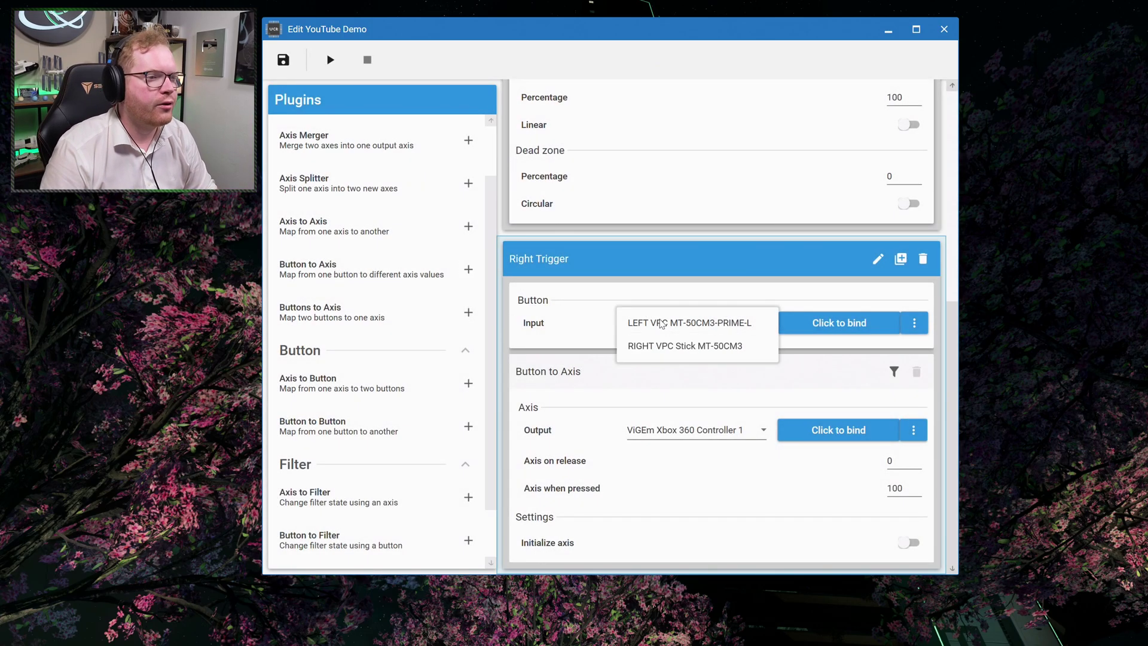
{"action": "left_click", "coordinate": [687, 358]}
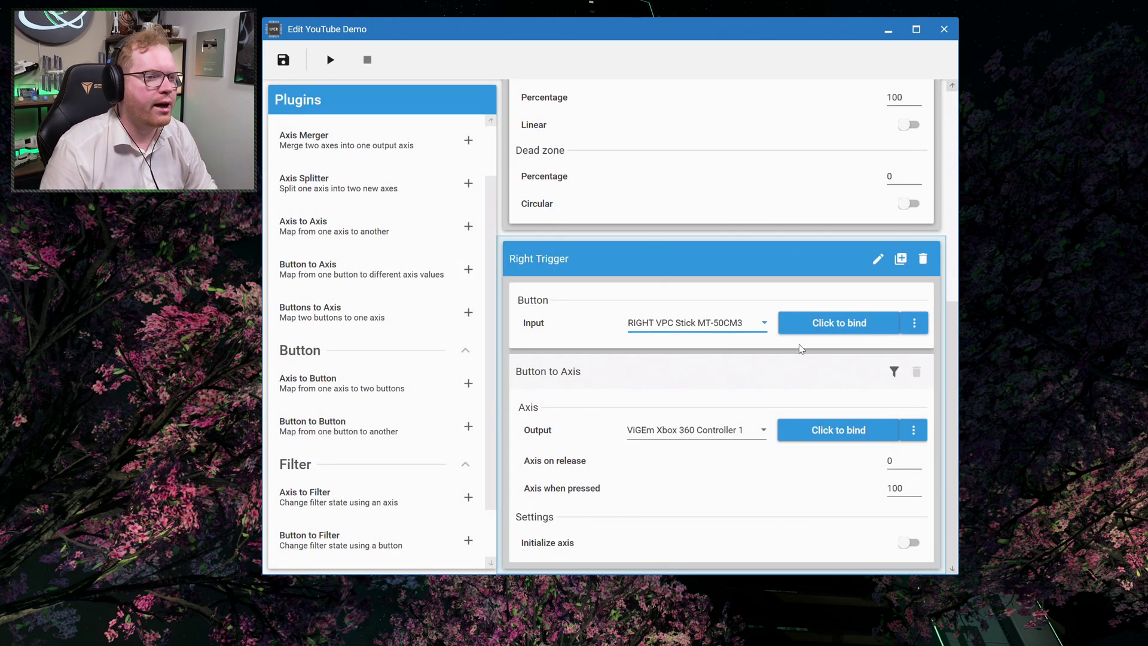
{"action": "left_click", "coordinate": [914, 324]}
{"action": "mouse_move", "coordinate": [981, 346]}
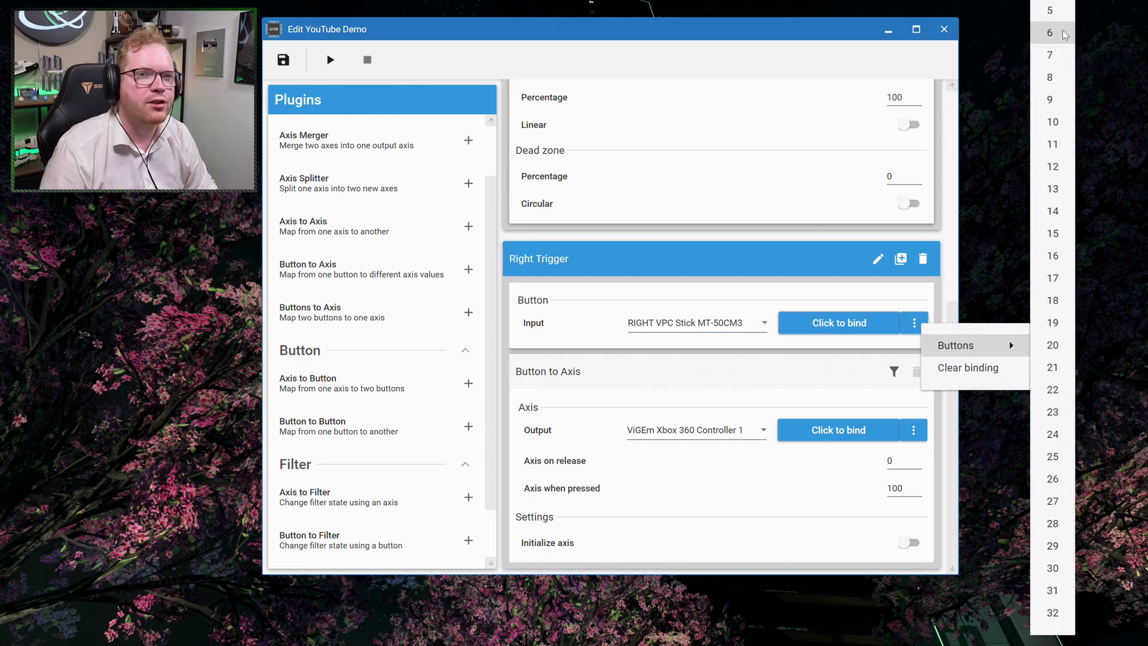
{"action": "left_click", "coordinate": [1059, 4]}
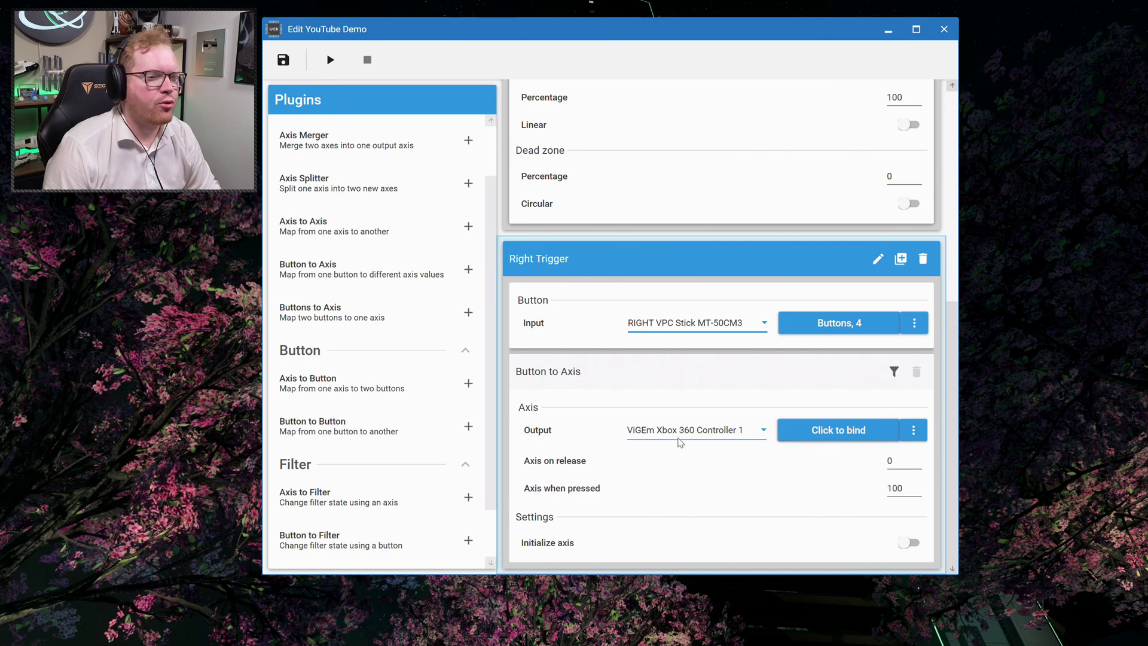
- Bind the Right Trigger mapping's output to the RT axis of ViGEm Xbox 360 Controller 1
{"action": "right_click", "coordinate": [814, 435]}
{"action": "mouse_move", "coordinate": [854, 471]}
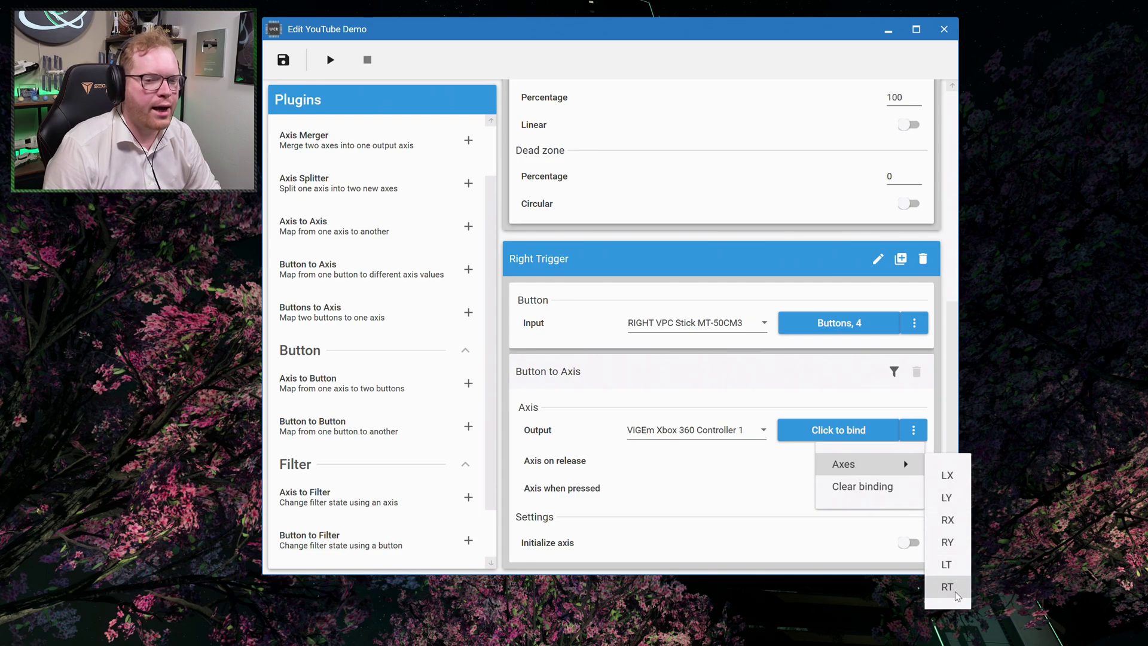
{"action": "left_click", "coordinate": [950, 590]}
- Run the profile to test the Right Trigger mapping's response, and stop it again
{"action": "left_click", "coordinate": [890, 461]}
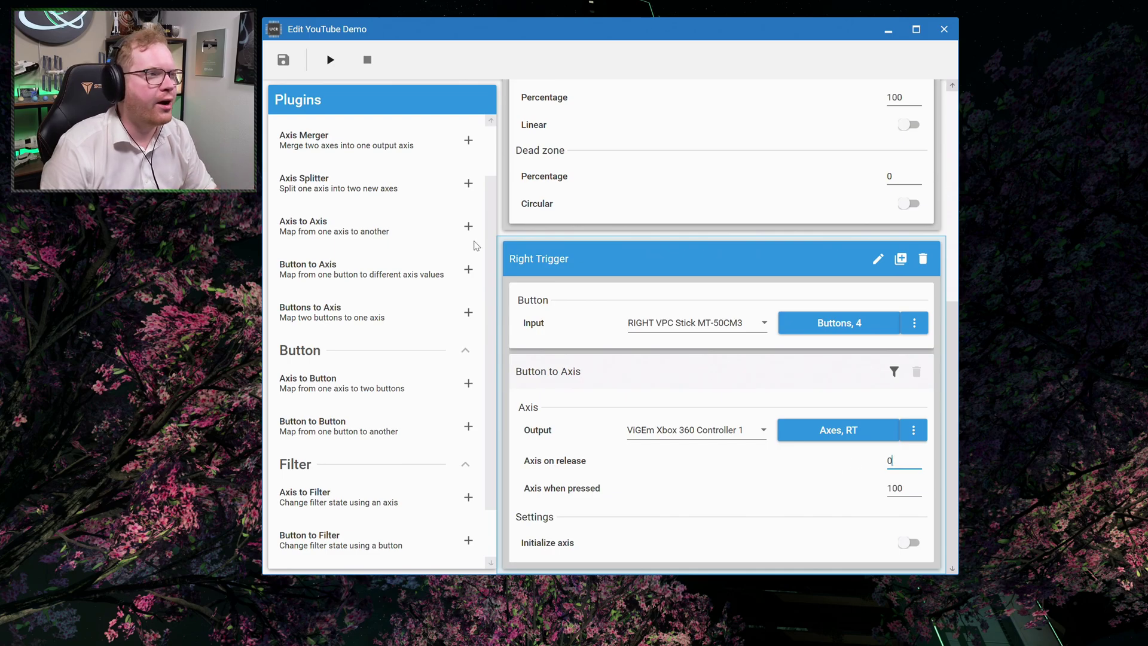
{"action": "left_click", "coordinate": [330, 61]}
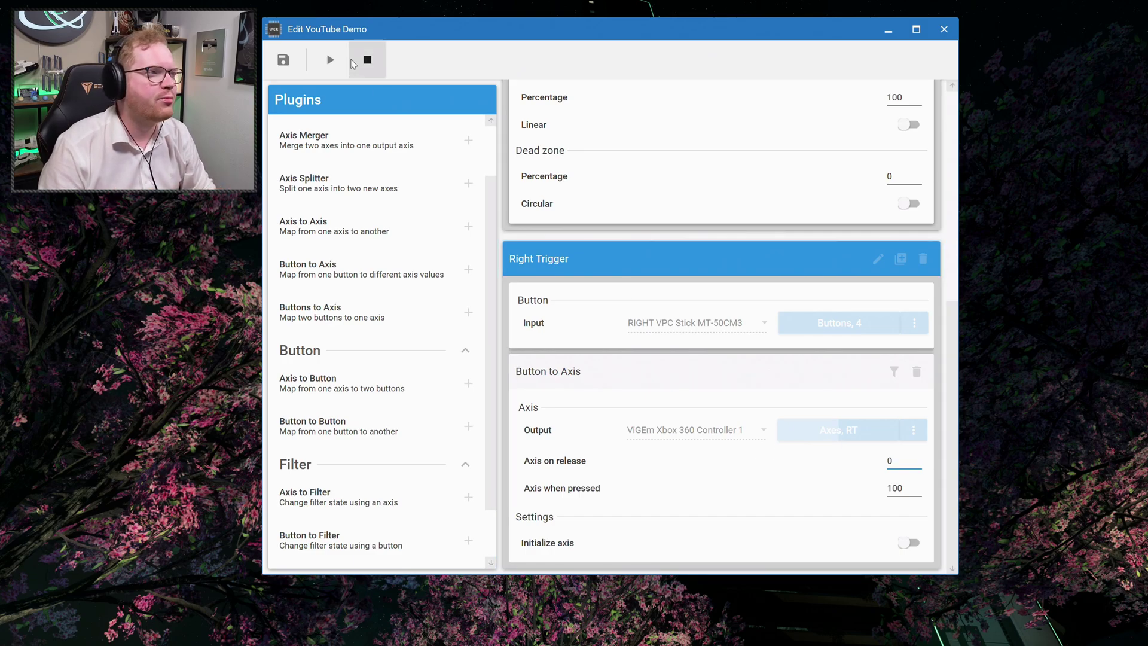
{"action": "left_click", "coordinate": [367, 60]}
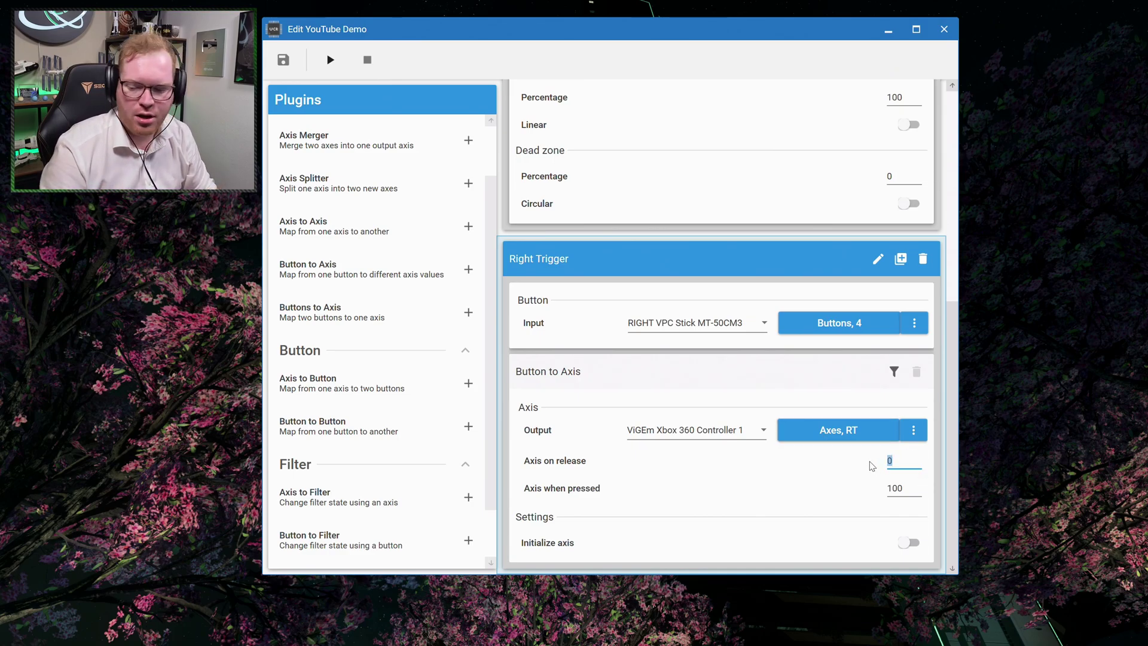
- Set the Right Trigger mapping's Axis on release to -100 and test-run the profile
{"action": "key", "text": "BackSpace"}
{"action": "type", "text": "-100"}
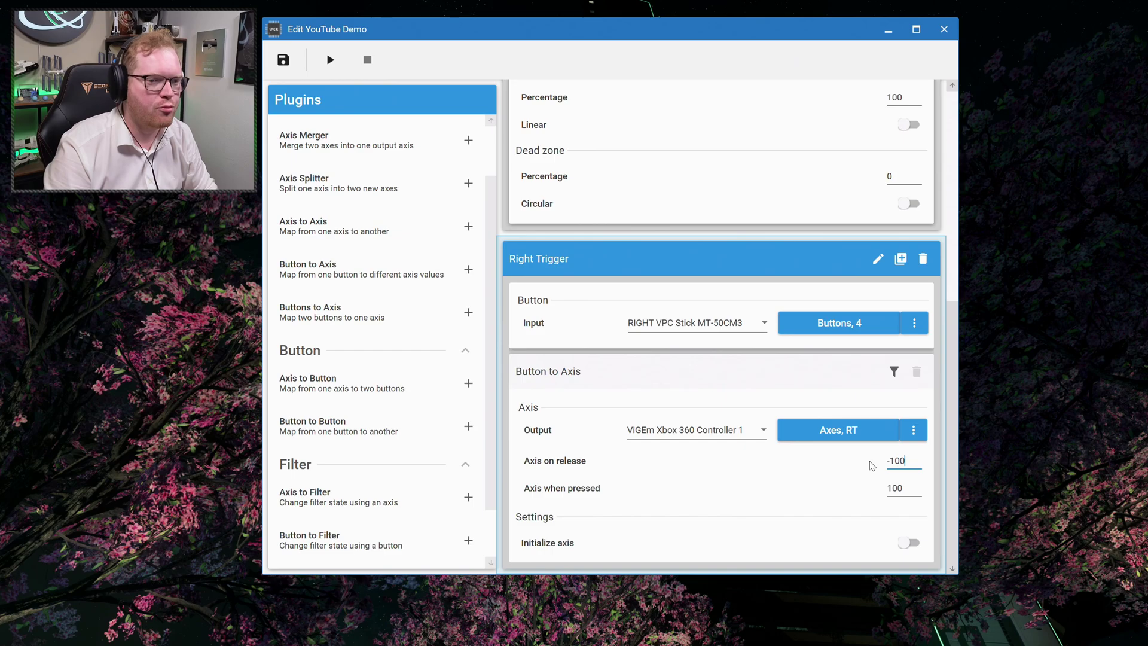
{"action": "left_click", "coordinate": [914, 489]}
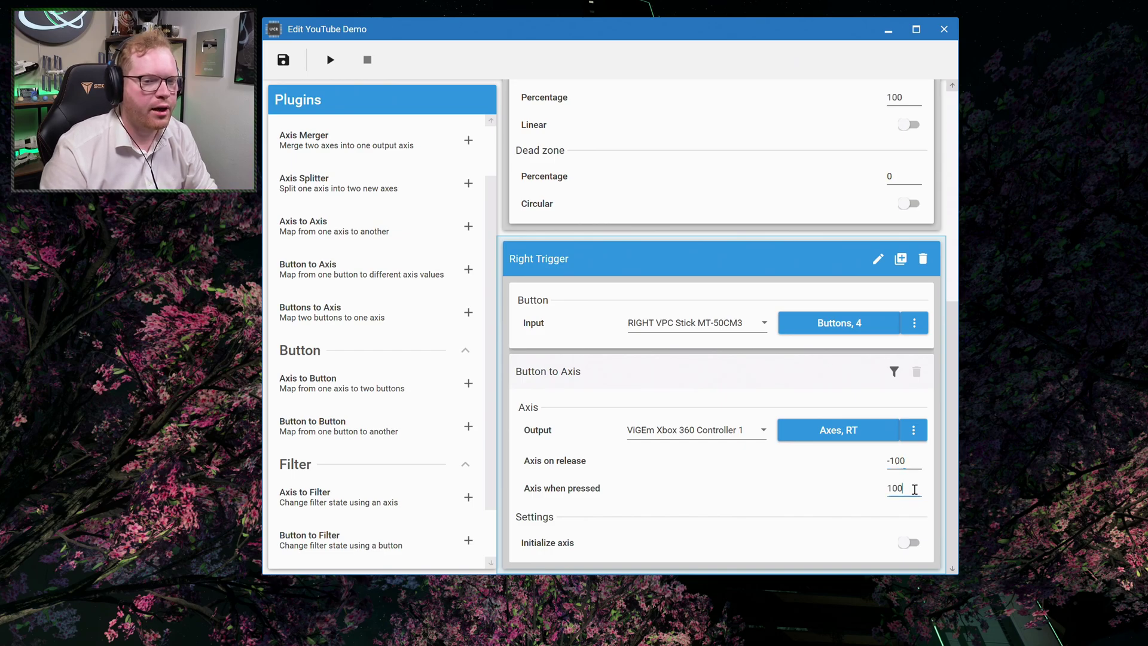
{"action": "left_click", "coordinate": [330, 60]}
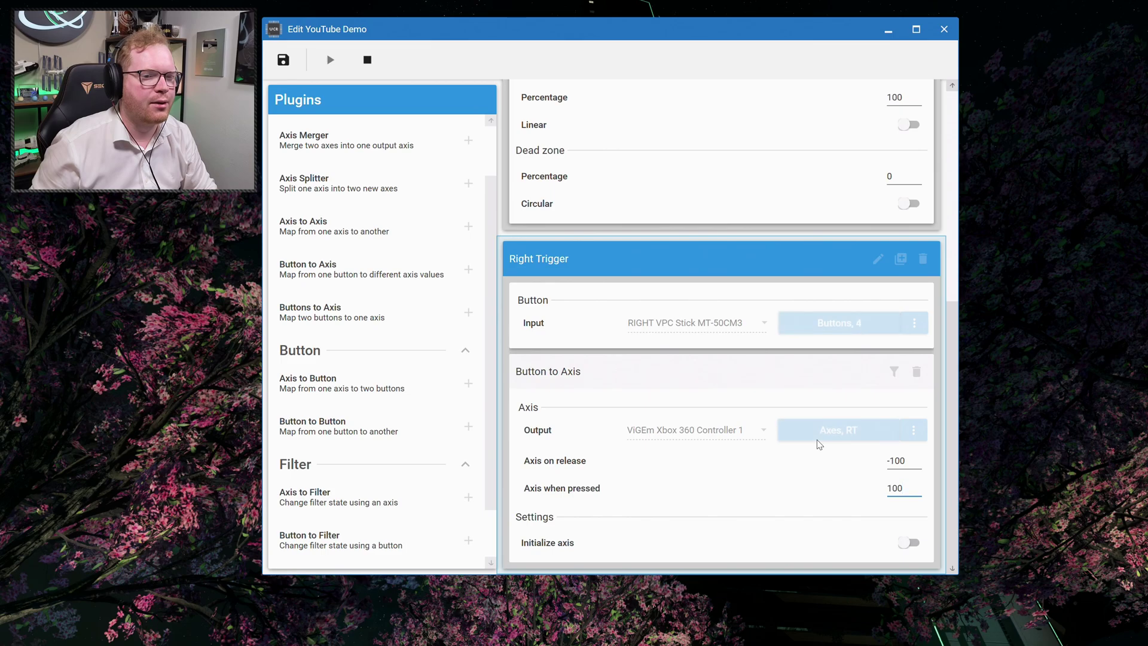
{"action": "key", "text": "Escape"}
- Add a Button to Button mapping named Right Stick Click to the profile
{"action": "scroll", "coordinate": [384, 378], "scroll_direction": "down", "scroll_amount": 1}
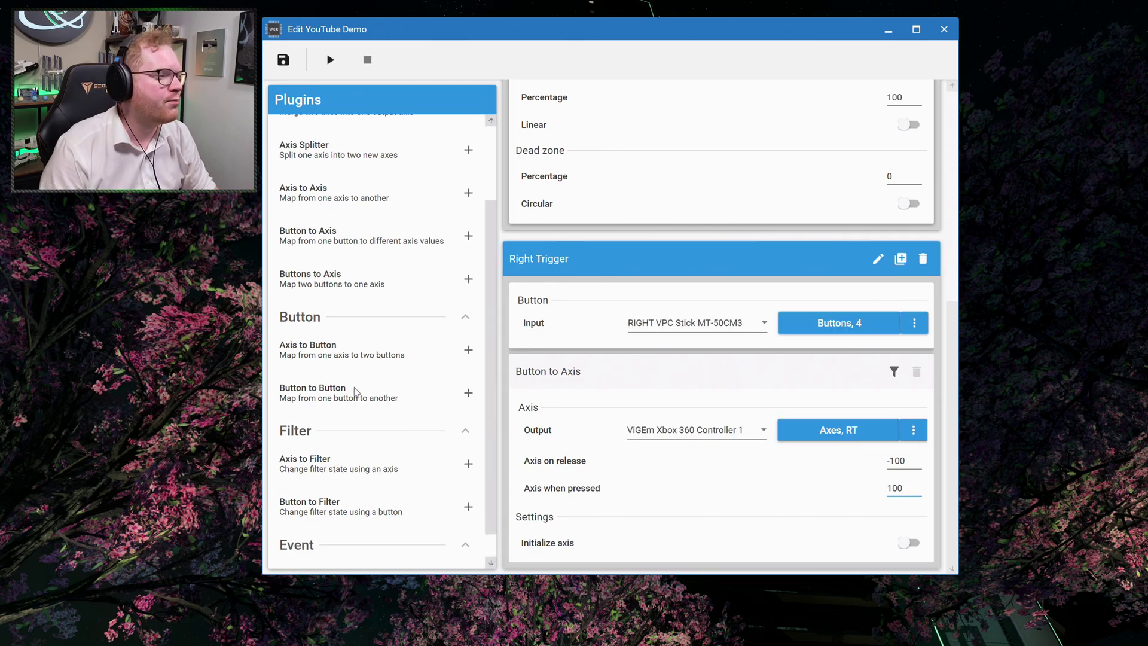
{"action": "left_click", "coordinate": [468, 394]}
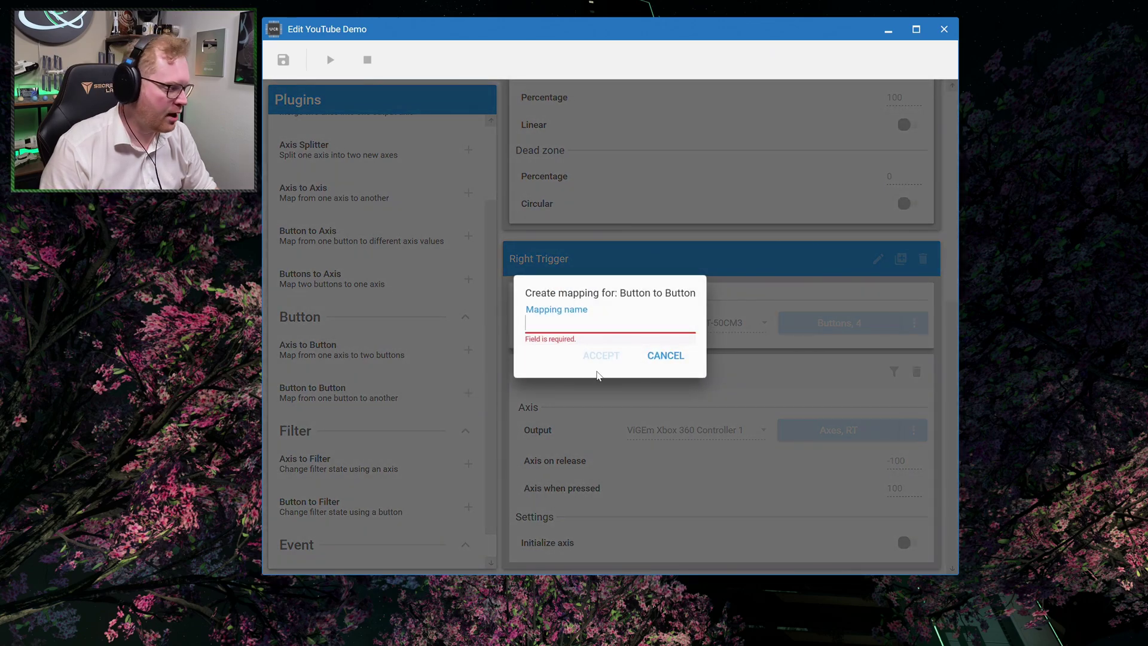
{"action": "type", "text": "High"}
{"action": "key", "text": "BackSpace"}
{"action": "key", "text": "BackSpace"}
{"action": "key", "text": "BackSpace"}
{"action": "key", "text": "BackSpace"}
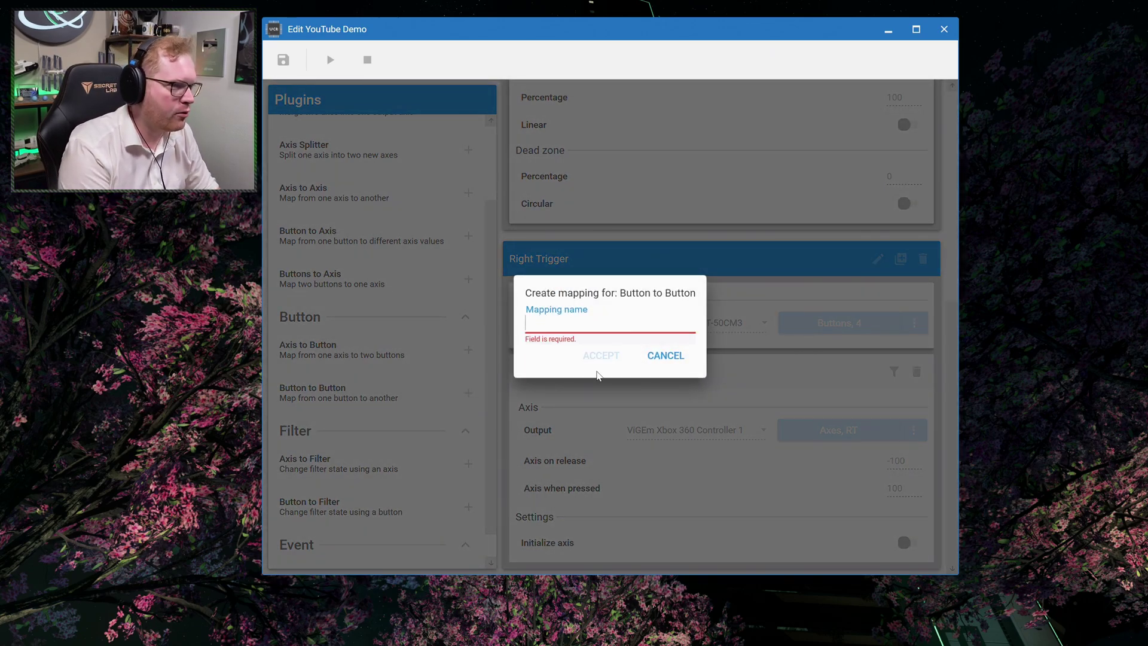
{"action": "type", "text": "Right St"}
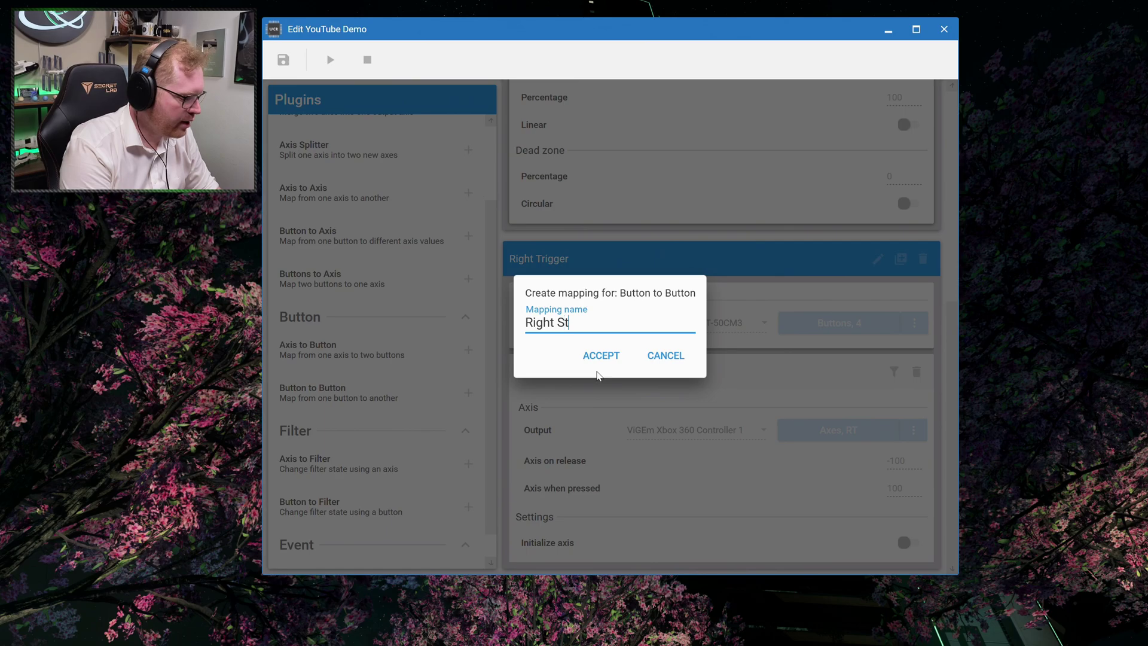
{"action": "type", "text": "ick Click"}
{"action": "key", "text": "Return"}
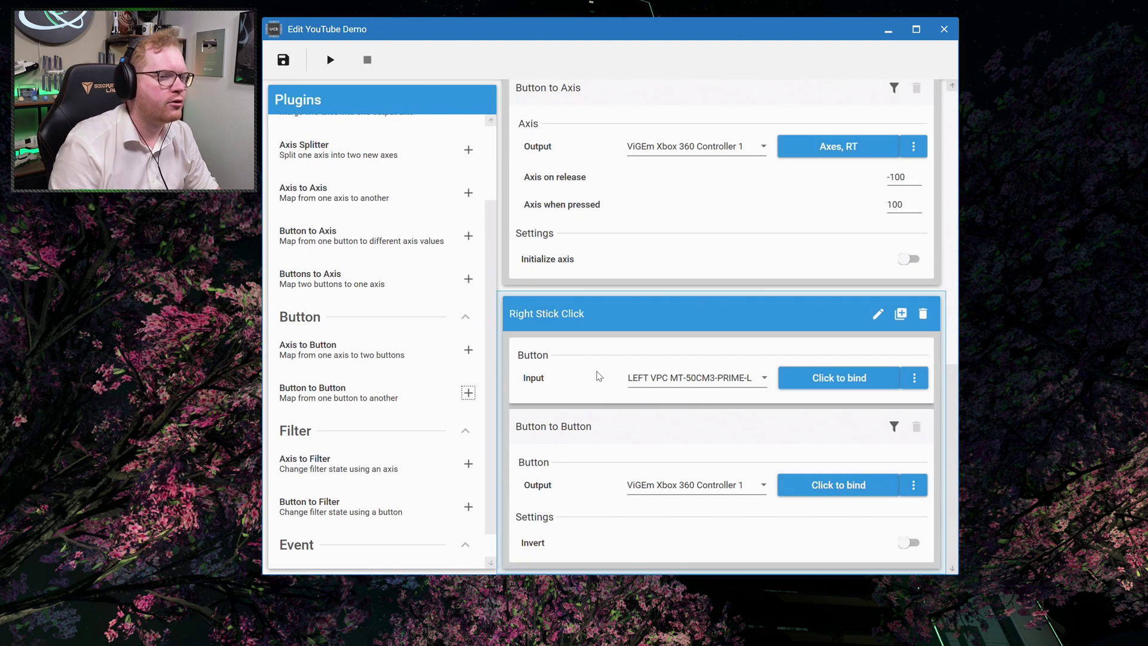
- Bind the Right Stick Click mapping's input to button 10 of the RIGHT VPC Stick MT-50CM3
{"action": "left_click", "coordinate": [702, 382]}
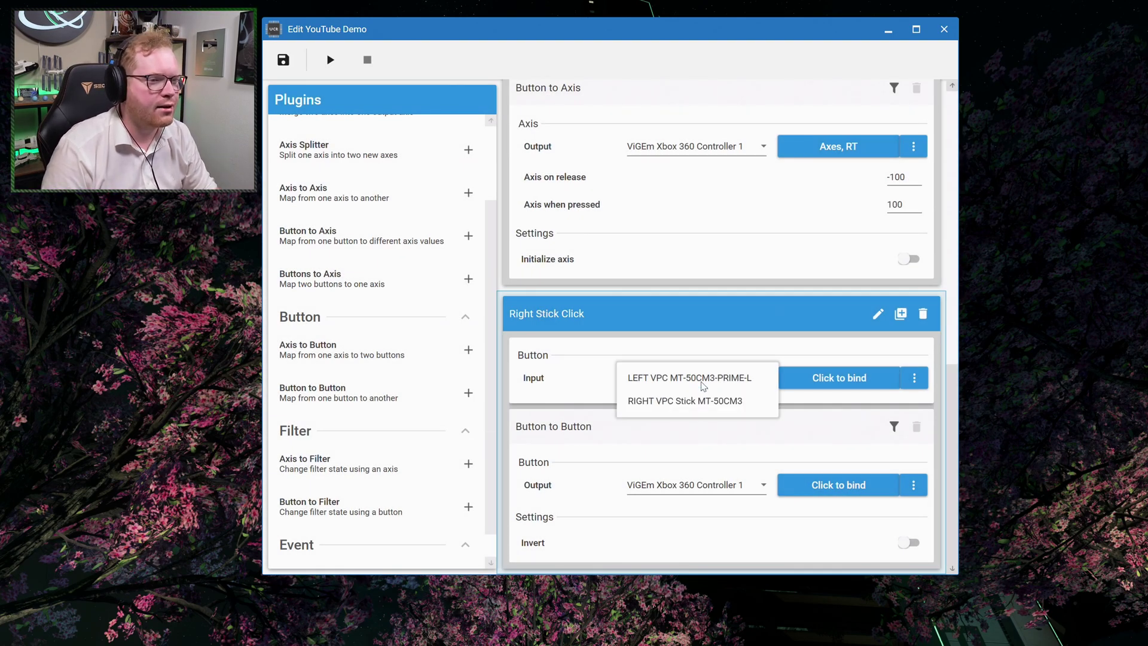
{"action": "left_click", "coordinate": [718, 403]}
{"action": "left_click", "coordinate": [914, 378]}
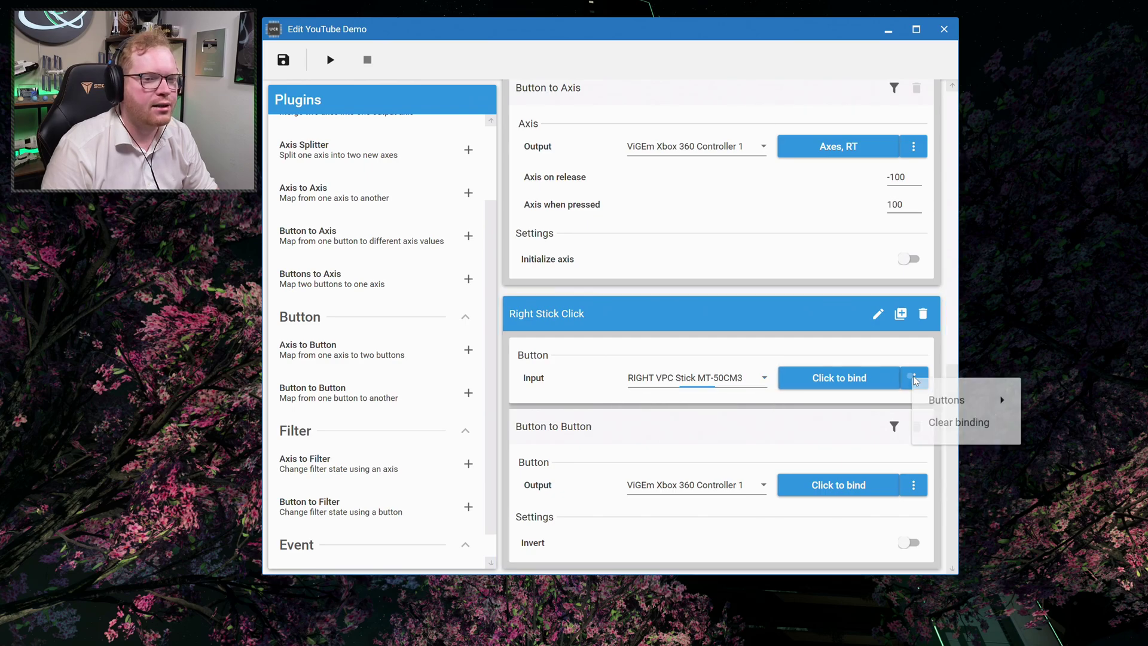
{"action": "mouse_move", "coordinate": [1004, 398]}
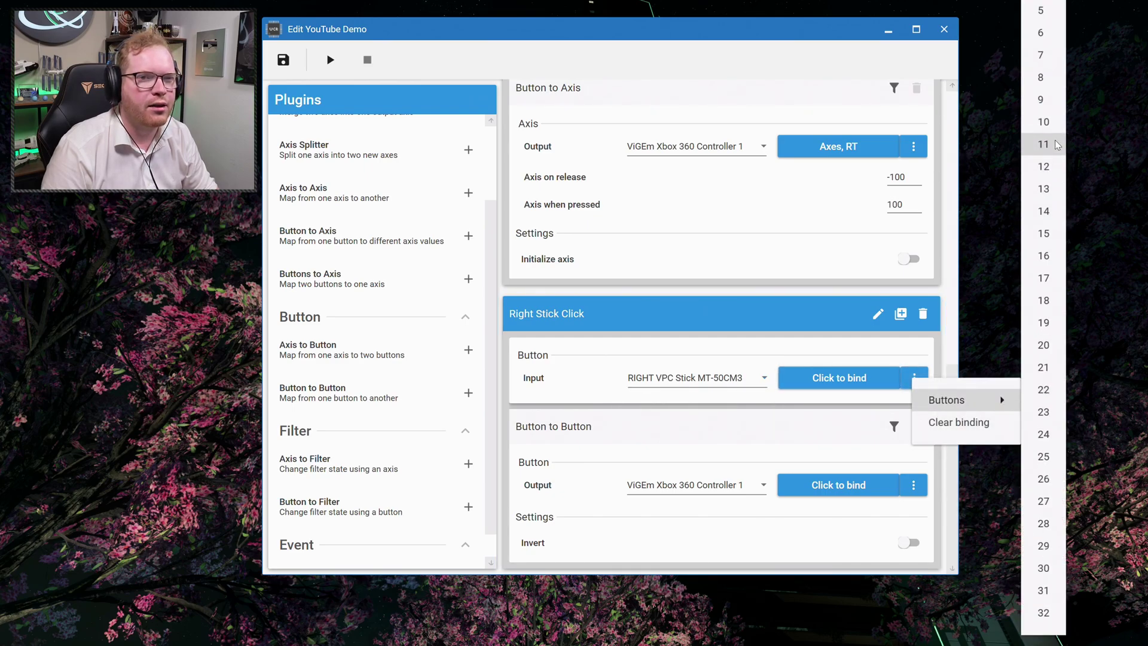
{"action": "left_click", "coordinate": [1043, 121]}
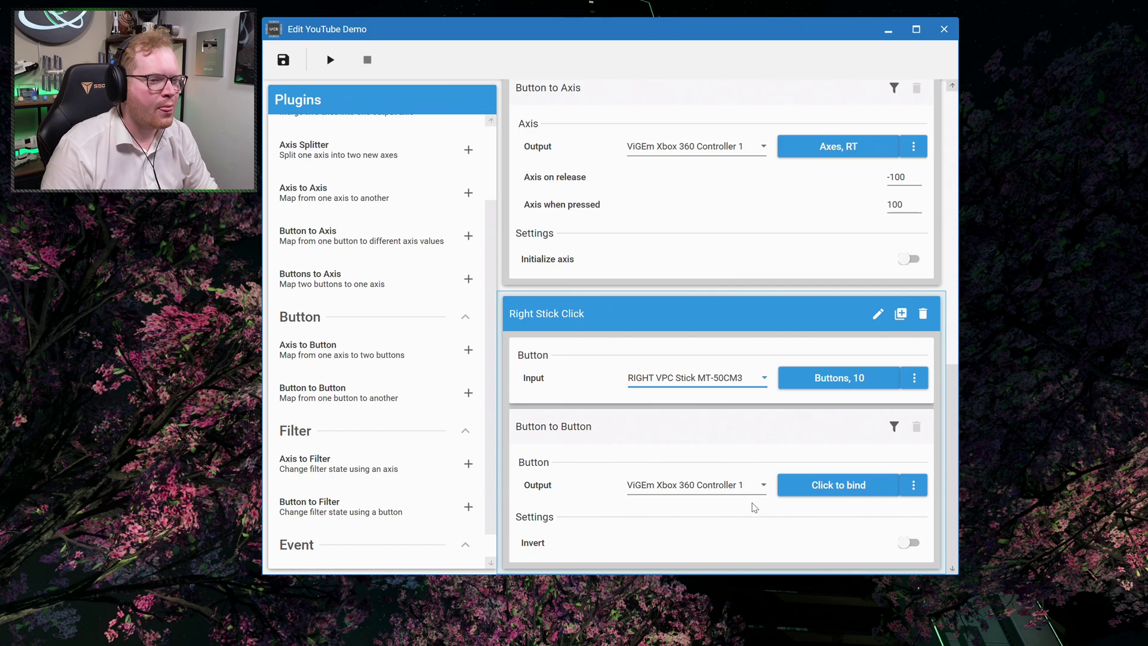
- Bind the Right Stick Click mapping's output to the Xbox 360 controller's RS button and save the profile
{"action": "left_click", "coordinate": [913, 485]}
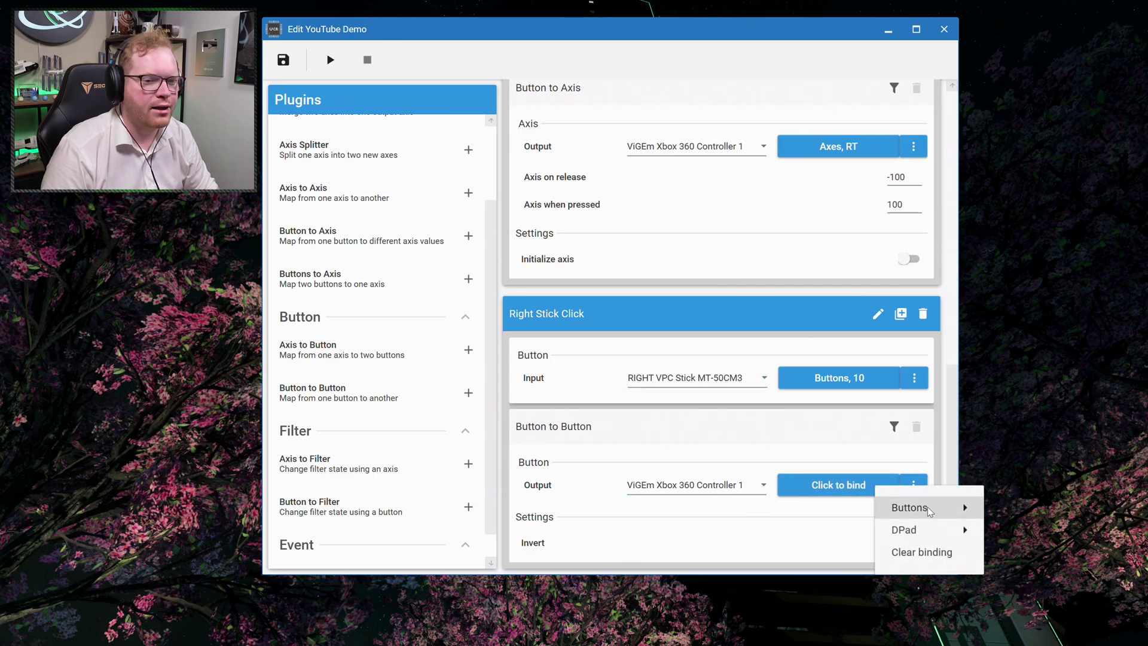
{"action": "mouse_move", "coordinate": [927, 507]}
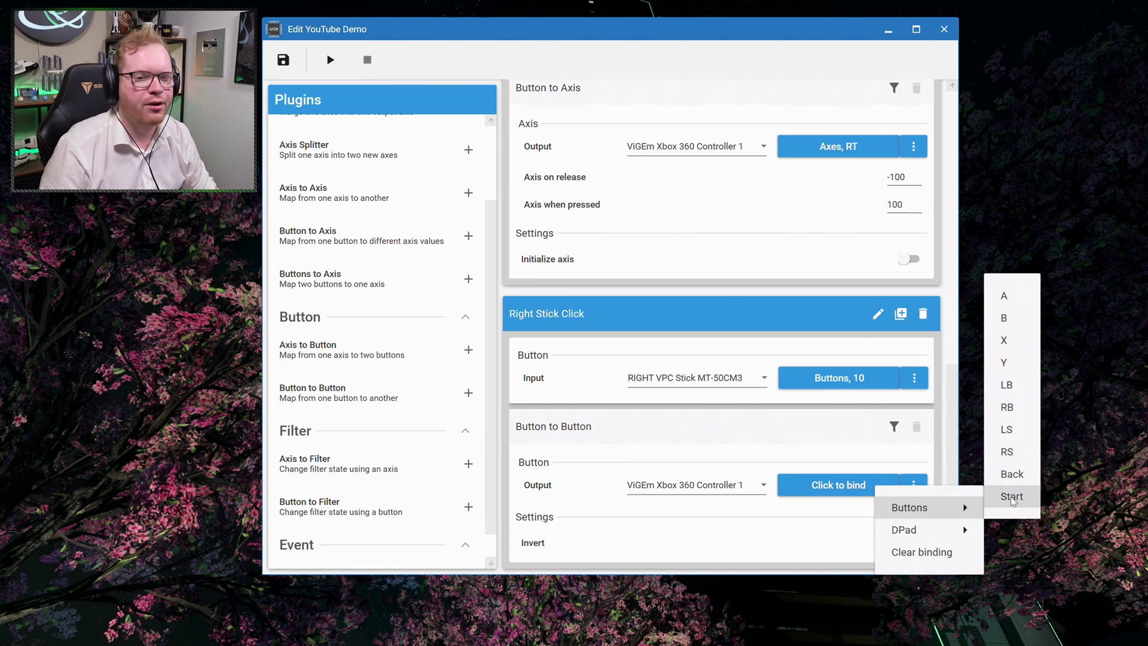
{"action": "mouse_move", "coordinate": [945, 529]}
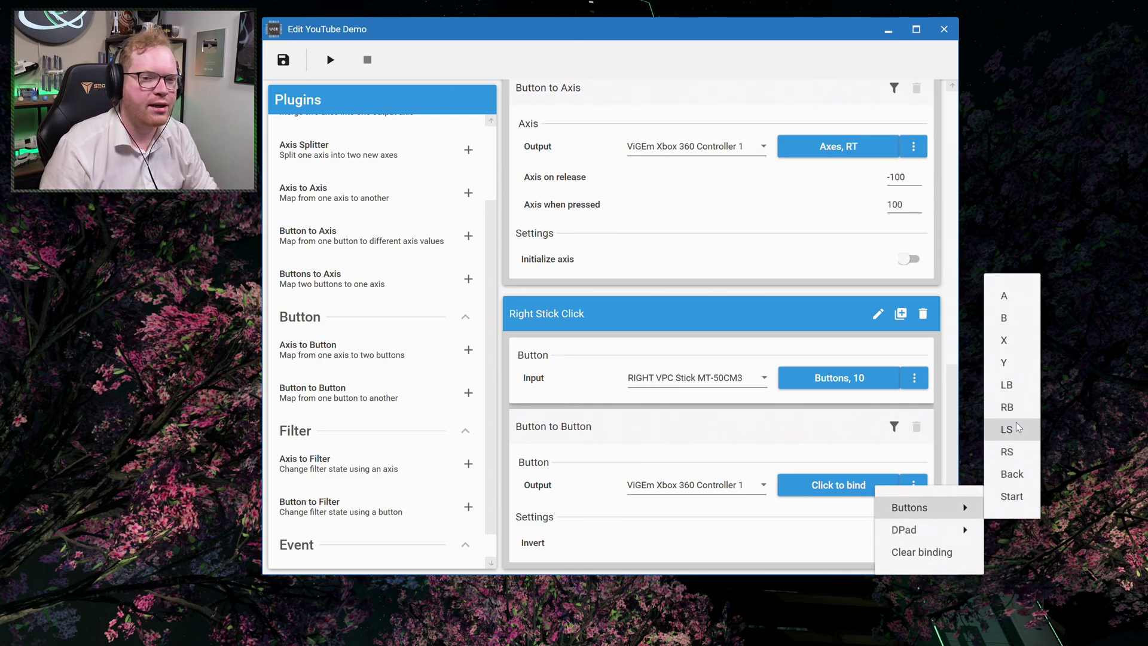
{"action": "left_click", "coordinate": [1010, 457]}
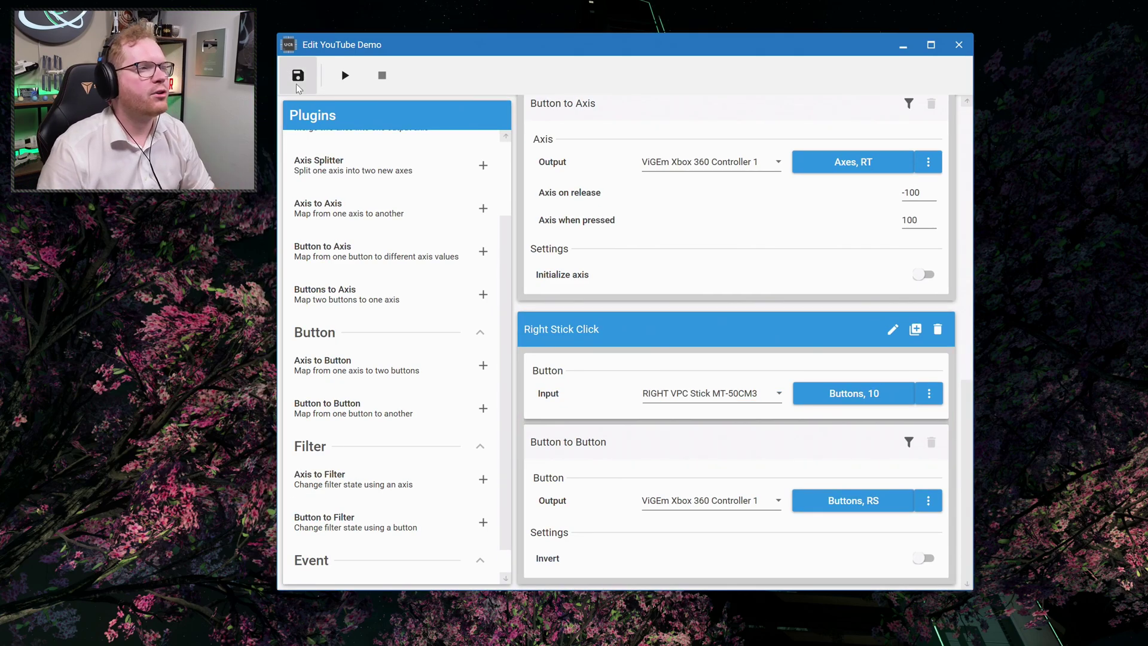
{"action": "left_click", "coordinate": [284, 67]}
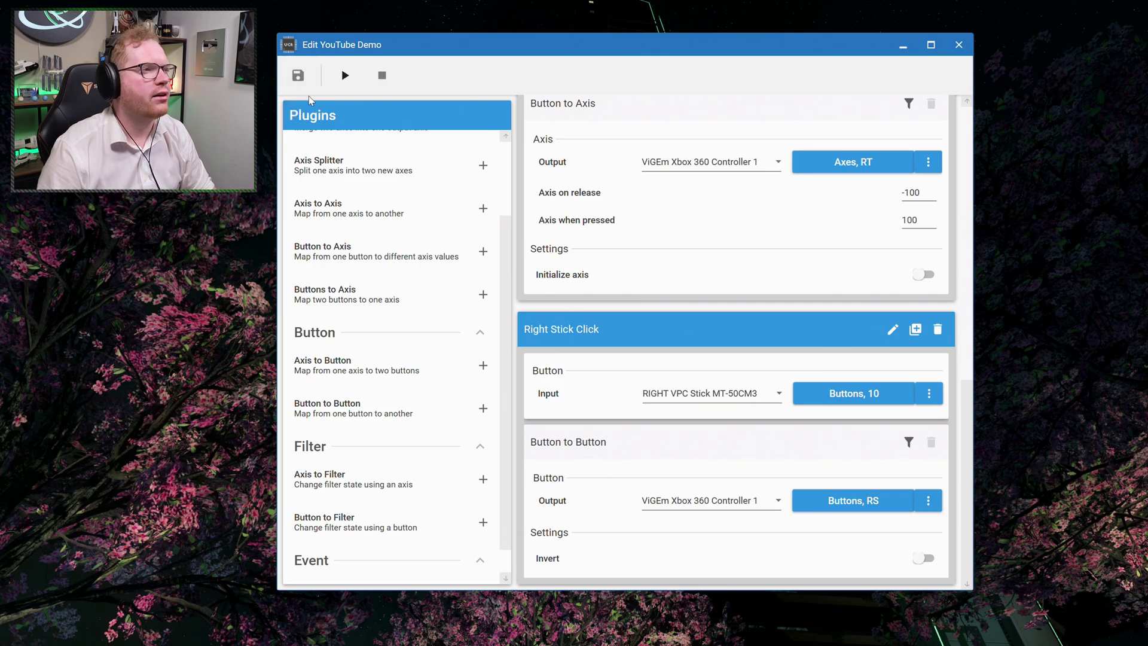
- Close the YouTube Demo profile, open the StarField profile for editing and run it
{"action": "left_click", "coordinate": [960, 45]}
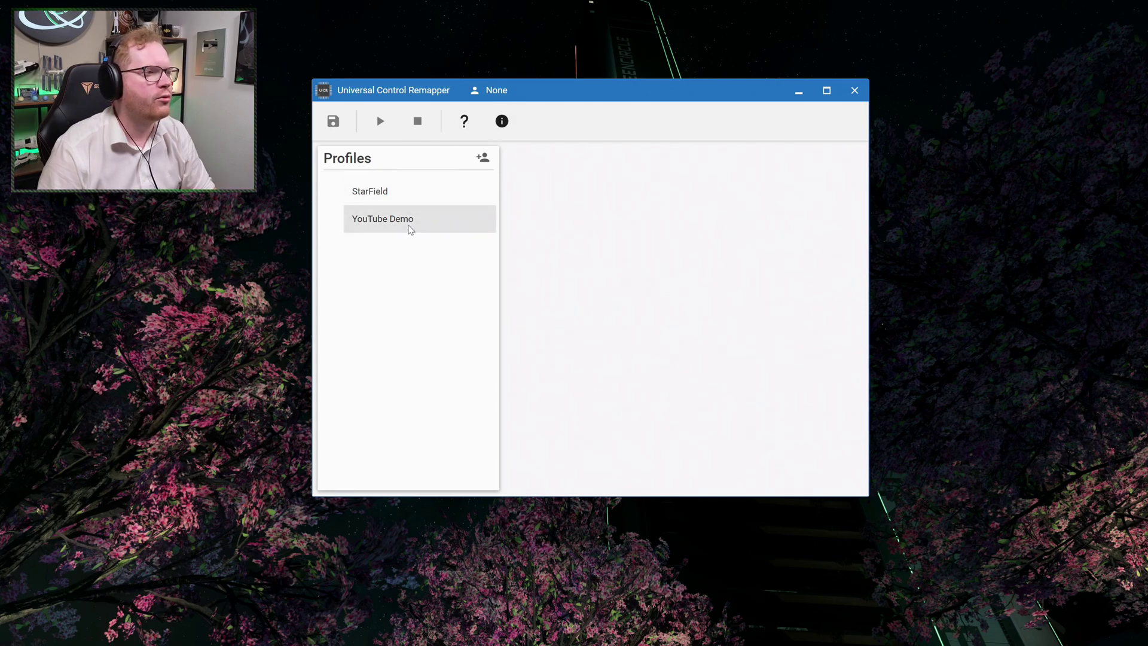
{"action": "left_click", "coordinate": [393, 199]}
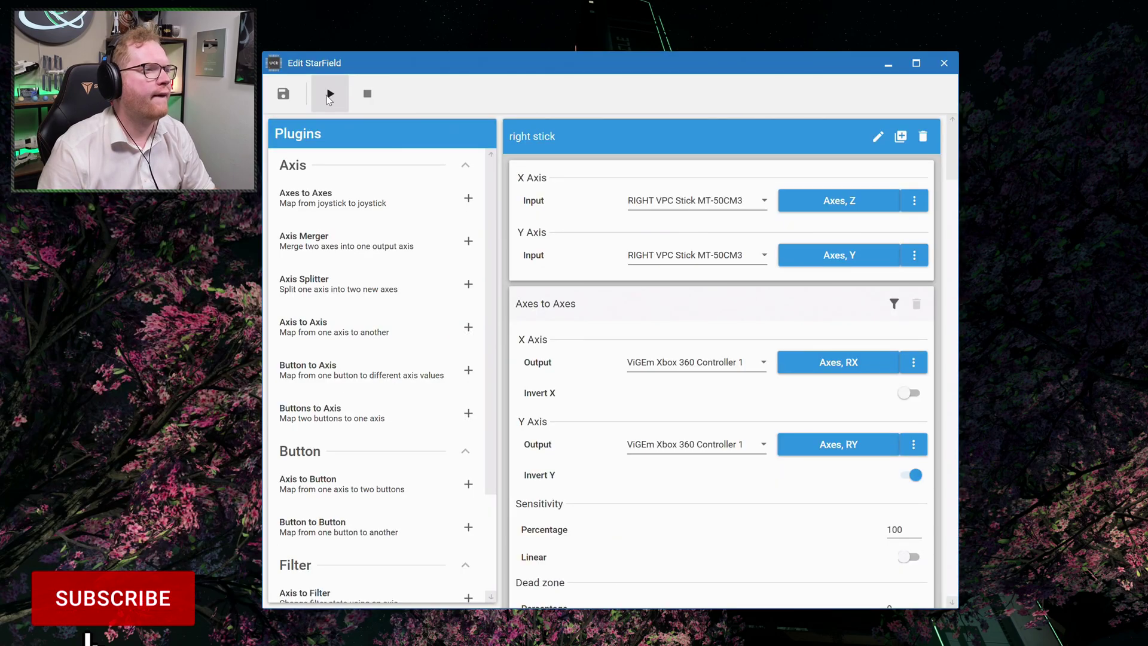
{"action": "left_click", "coordinate": [330, 94]}
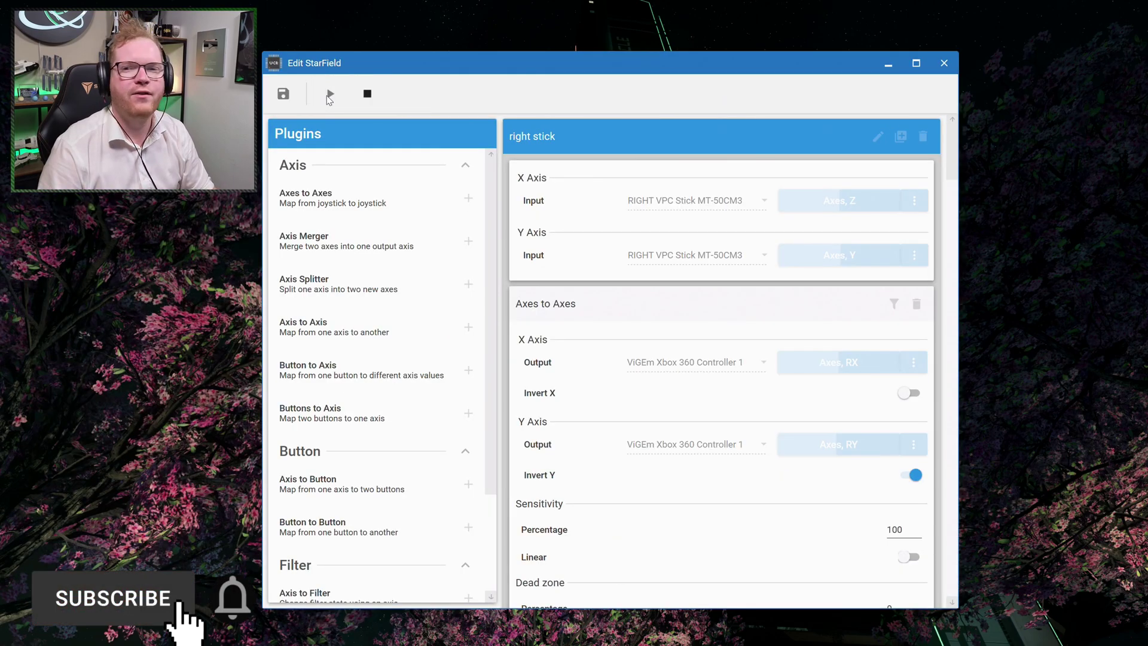